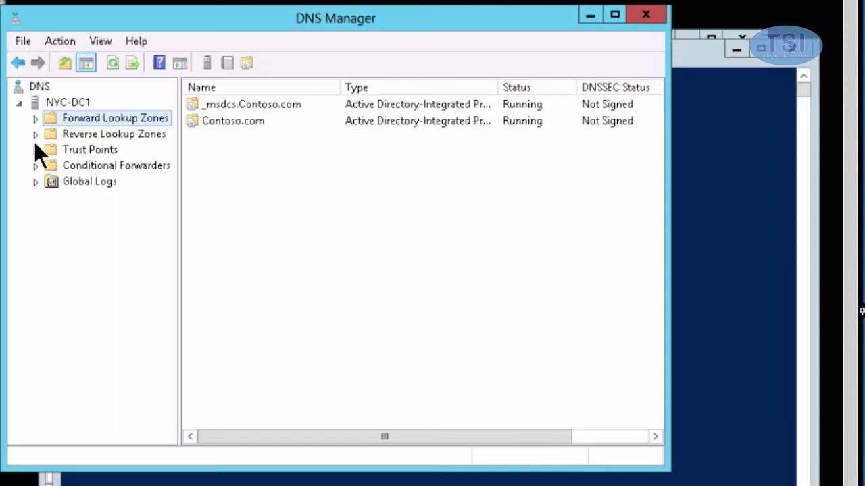
# Expand Forward Lookup Zones and display the Contoso.com zone's host records.
pyautogui.click(34, 130)
pyautogui.click(34, 120)
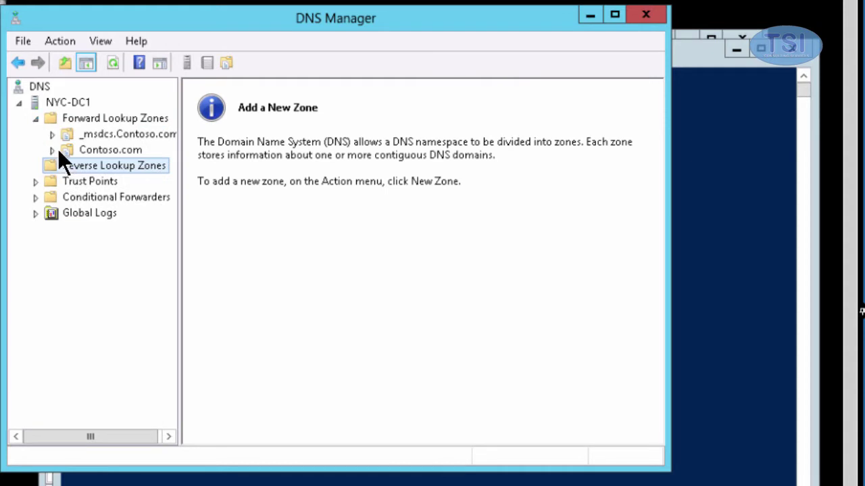
pyautogui.click(52, 149)
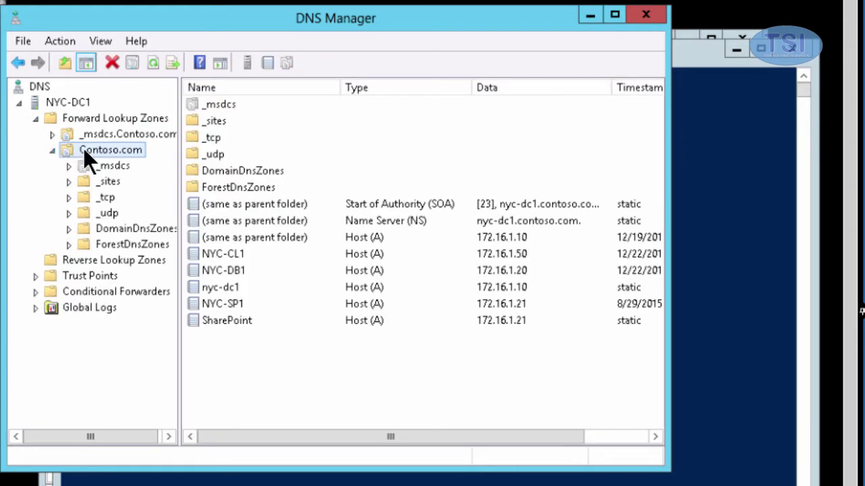
# Add a host record named sales at 172.16.1.40 to the Contoso.com zone.
pyautogui.rightClick(83, 149)
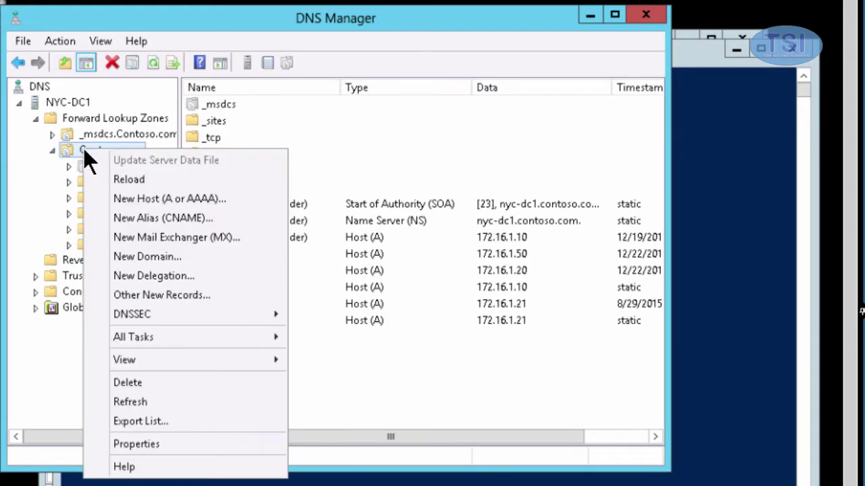
pyautogui.click(130, 200)
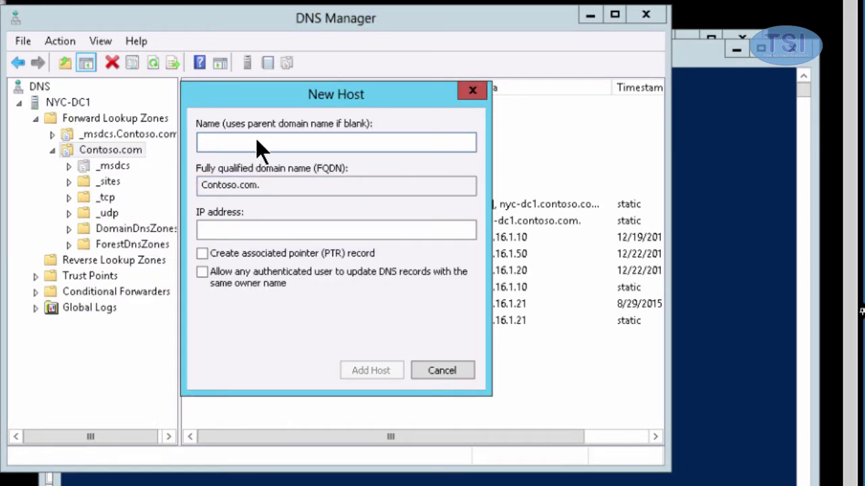
pyautogui.write('sal')
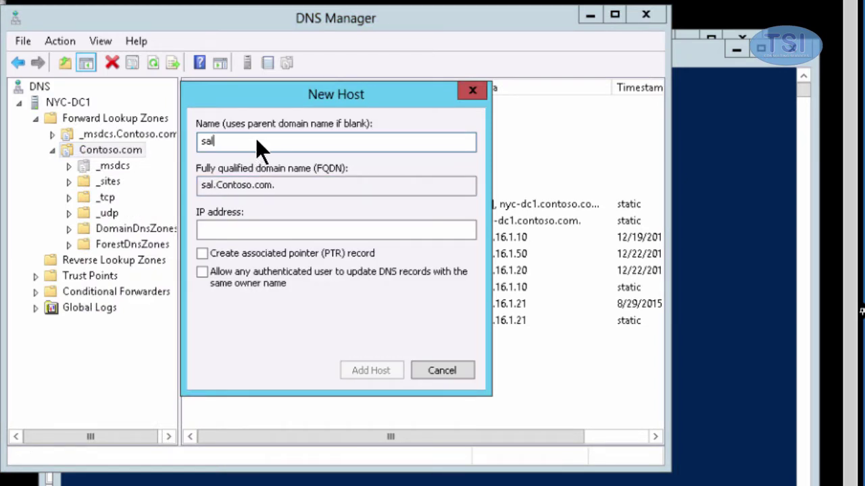
pyautogui.write('es')
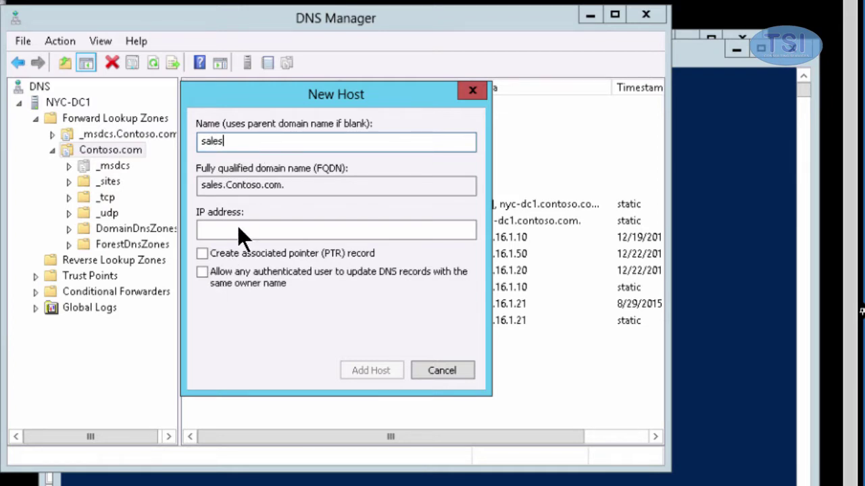
pyautogui.click(237, 229)
pyautogui.write('172.16')
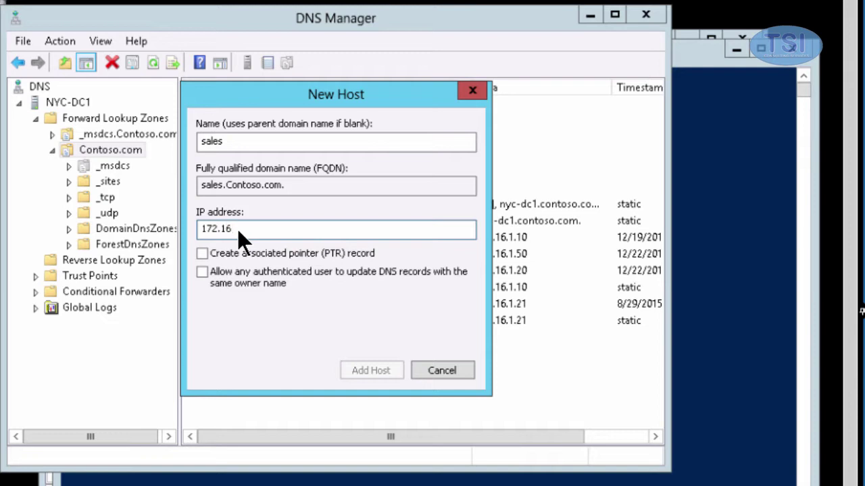
pyautogui.write('.1.40')
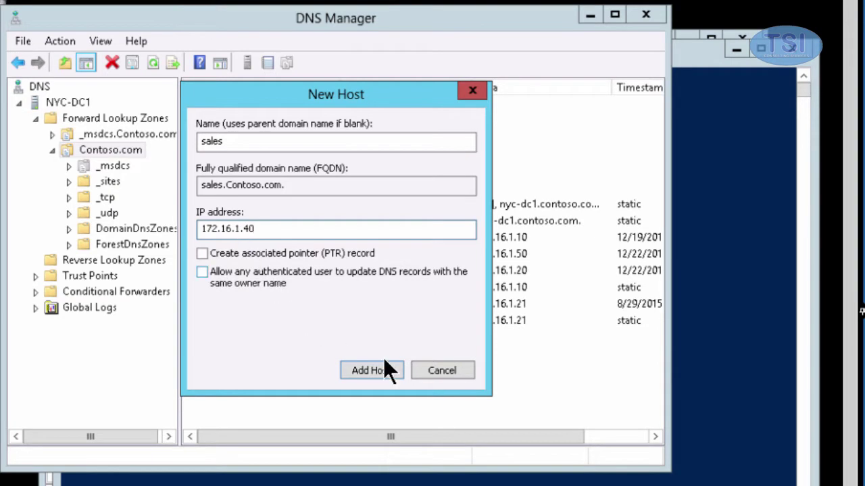
pyautogui.click(375, 369)
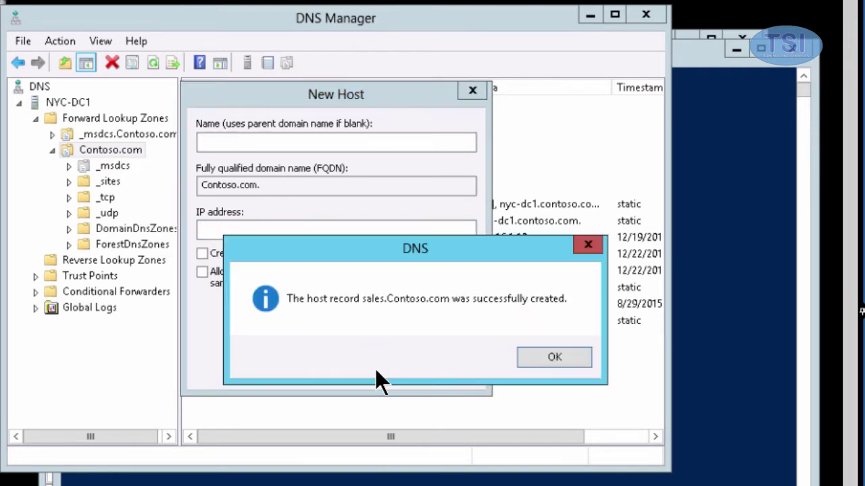
pyautogui.click(584, 356)
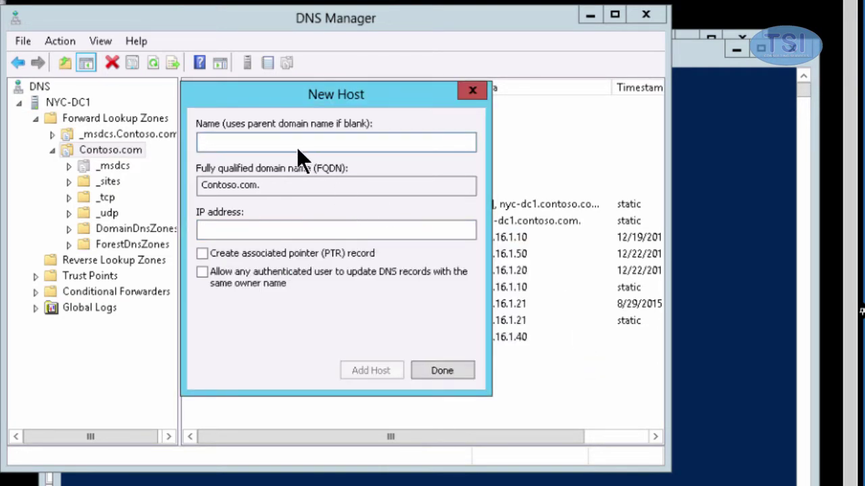
# Add a finance host record at 172.16.1.41 and close the New Host dialog.
pyautogui.write('fi')
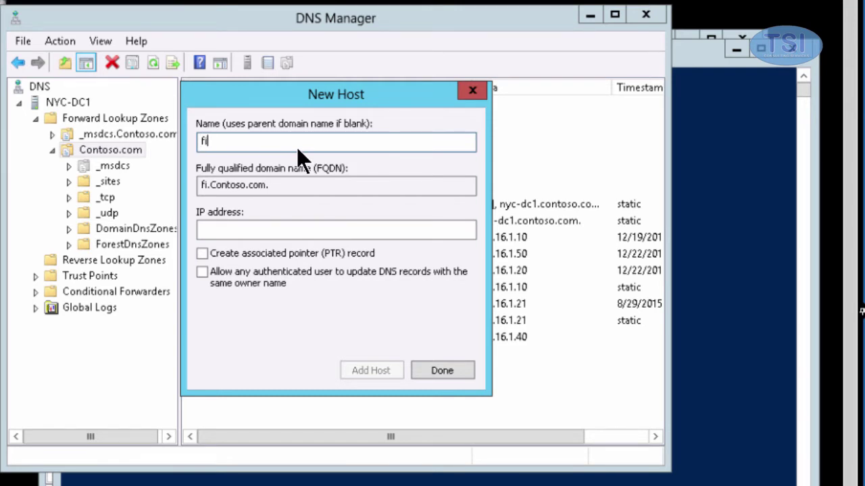
pyautogui.write('na')
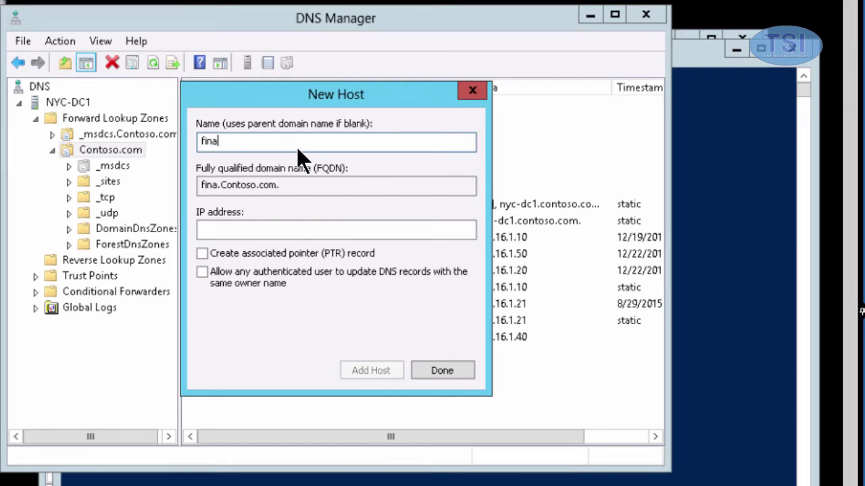
pyautogui.write('nce')
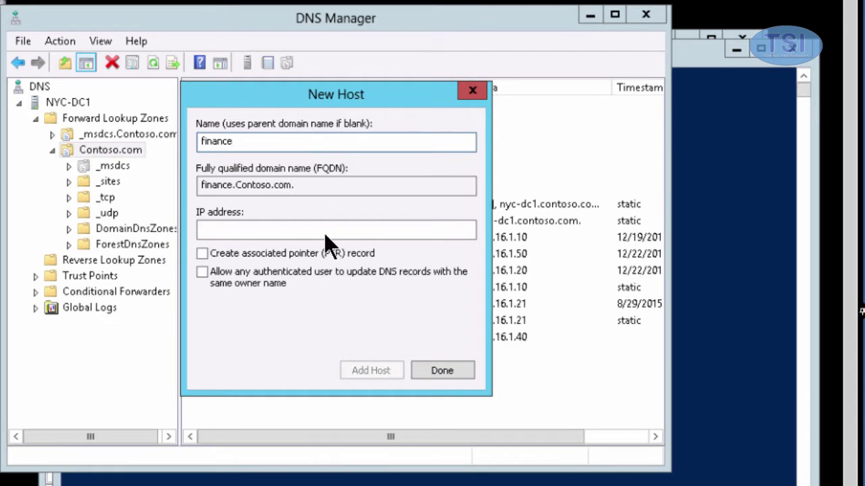
pyautogui.click(323, 228)
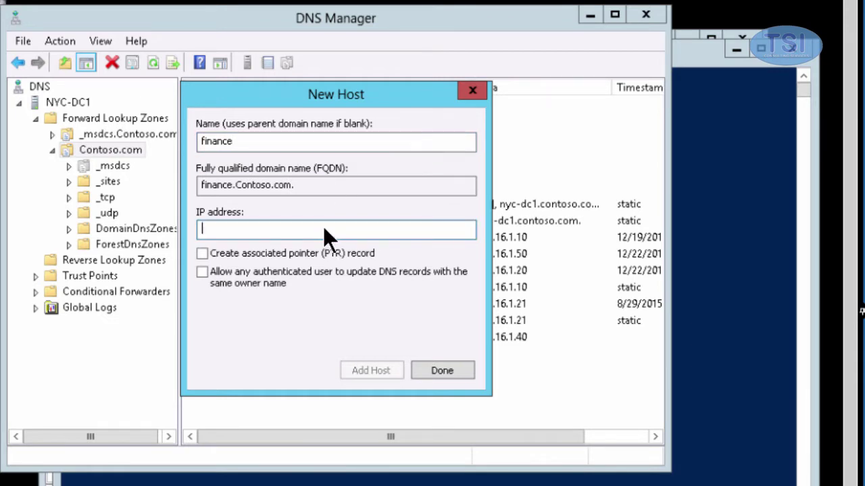
pyautogui.write('172.16.1.41')
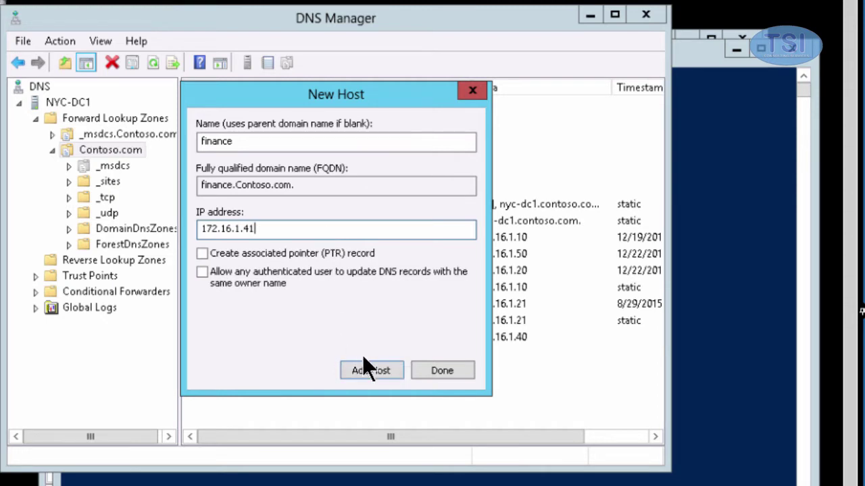
pyautogui.click(370, 366)
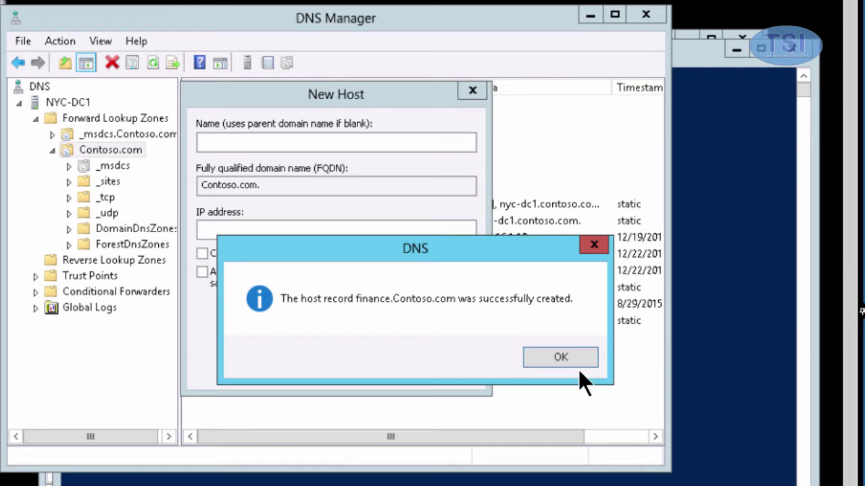
pyautogui.click(530, 364)
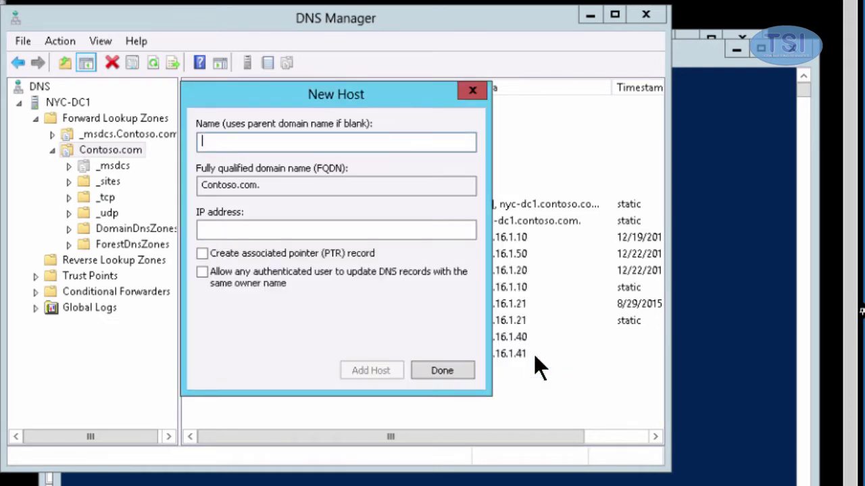
pyautogui.click(458, 370)
# Run the New Zone wizard with default settings to create a primary zone named sales.
pyautogui.click(102, 120)
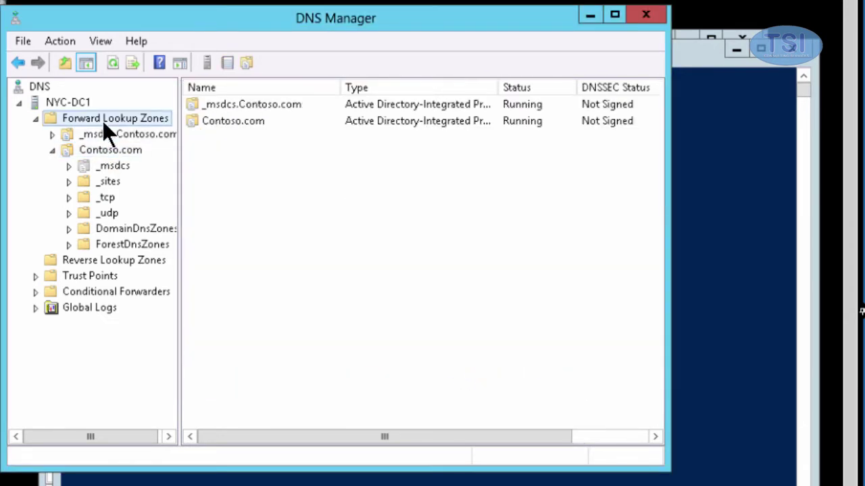
pyautogui.rightClick(102, 117)
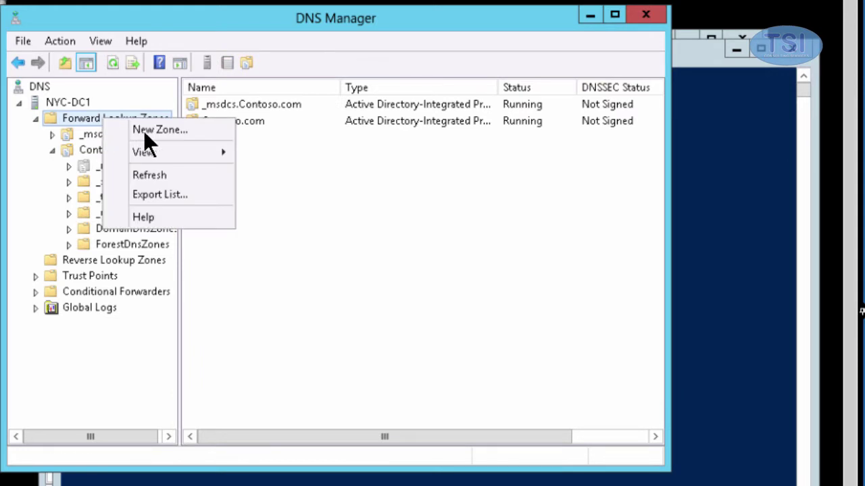
pyautogui.click(144, 131)
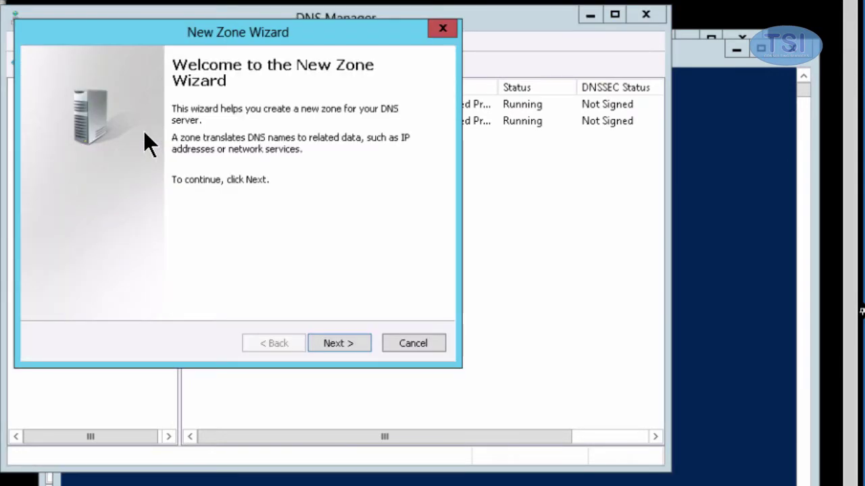
pyautogui.click(335, 340)
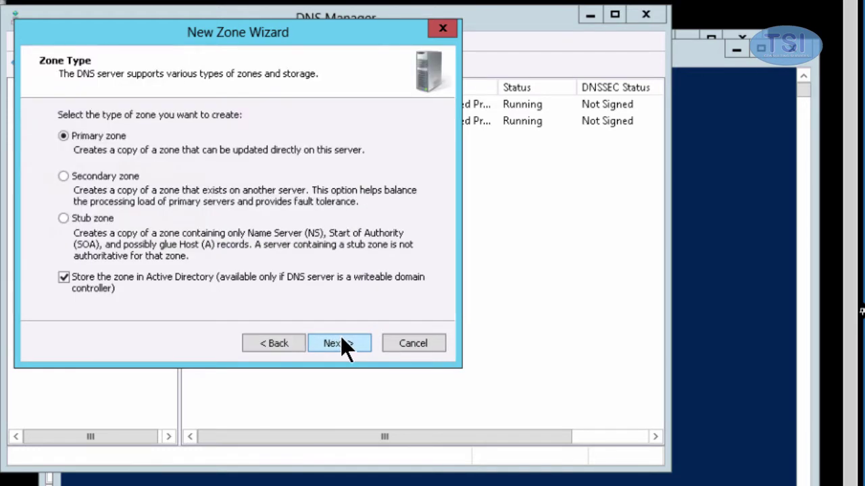
pyautogui.click(341, 341)
pyautogui.click(341, 341)
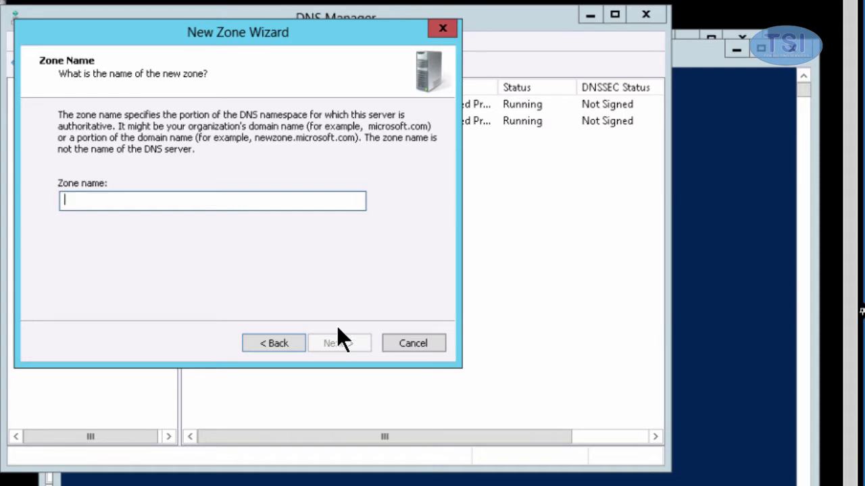
pyautogui.write('sal')
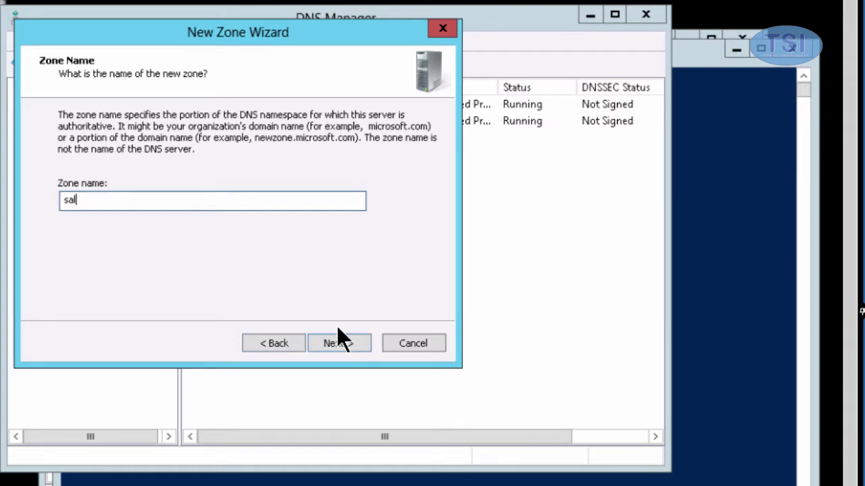
pyautogui.write('es')
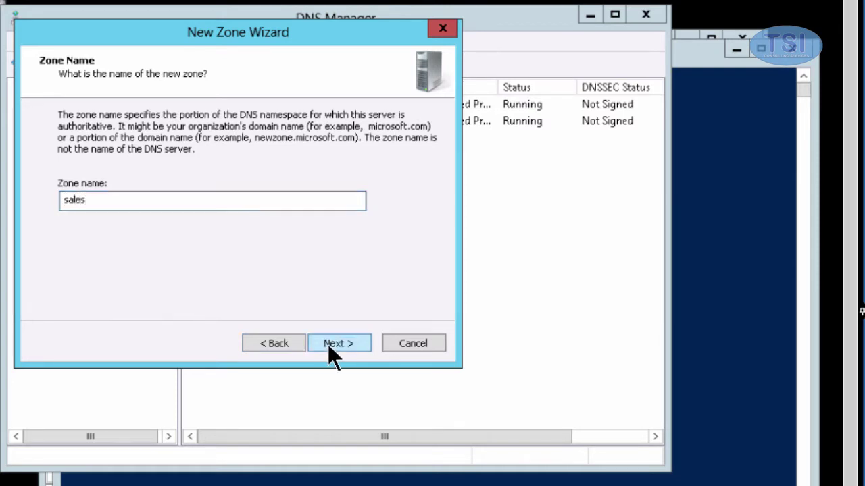
pyautogui.click(330, 346)
pyautogui.click(330, 346)
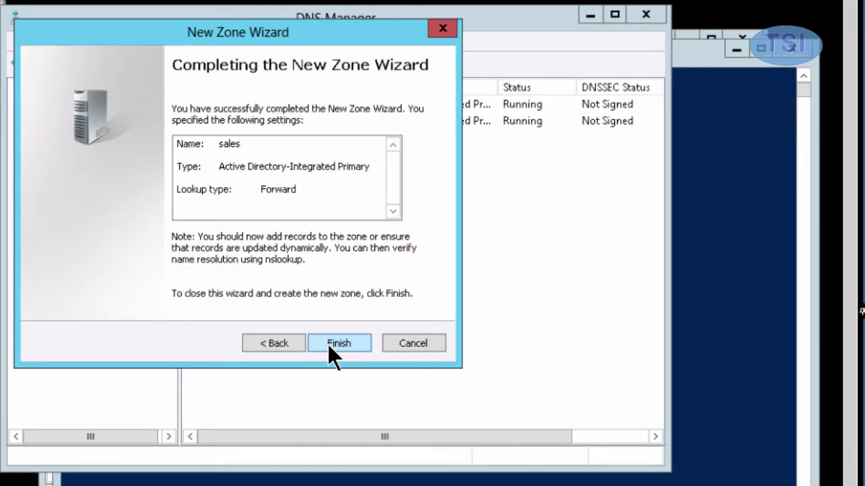
pyautogui.click(329, 346)
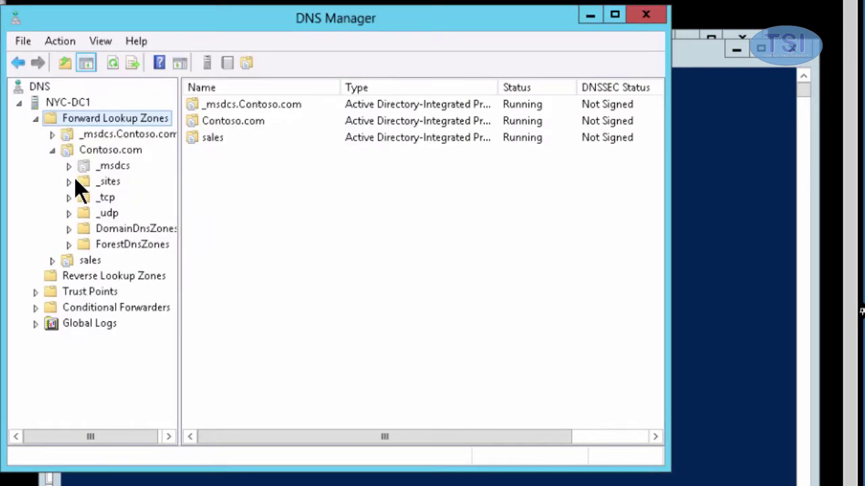
# Add a blank-name host record at 172.16.1.40 to the sales zone, then show all zones.
pyautogui.click(86, 261)
pyautogui.rightClick(86, 260)
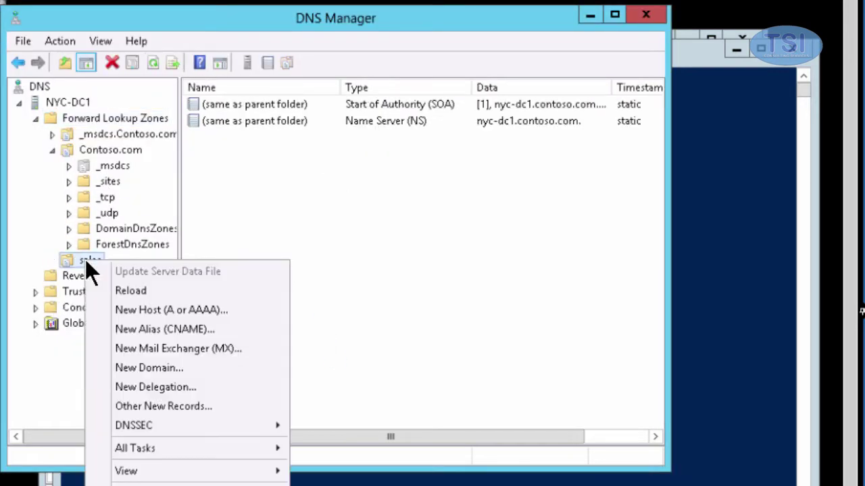
pyautogui.click(147, 310)
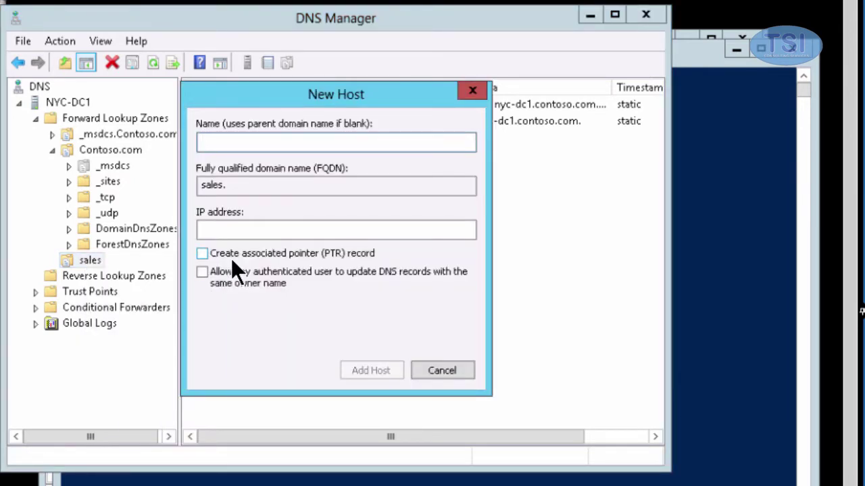
pyautogui.click(299, 230)
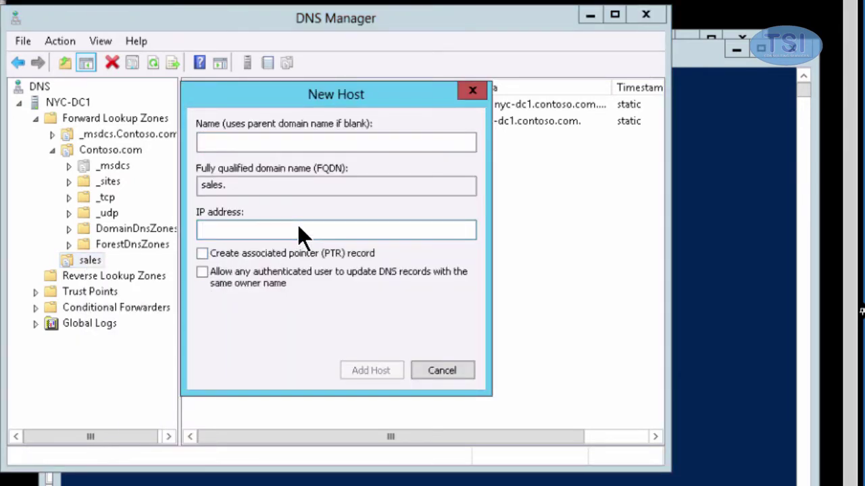
pyautogui.write('172.16.1.40')
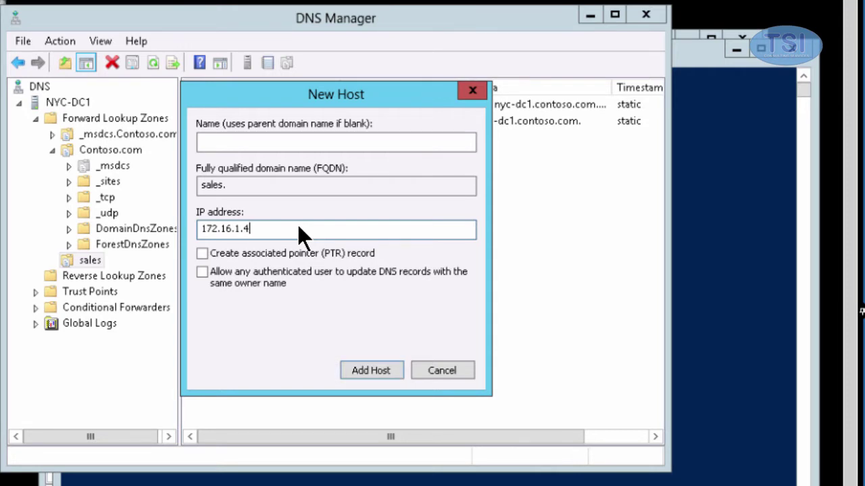
pyautogui.click(368, 369)
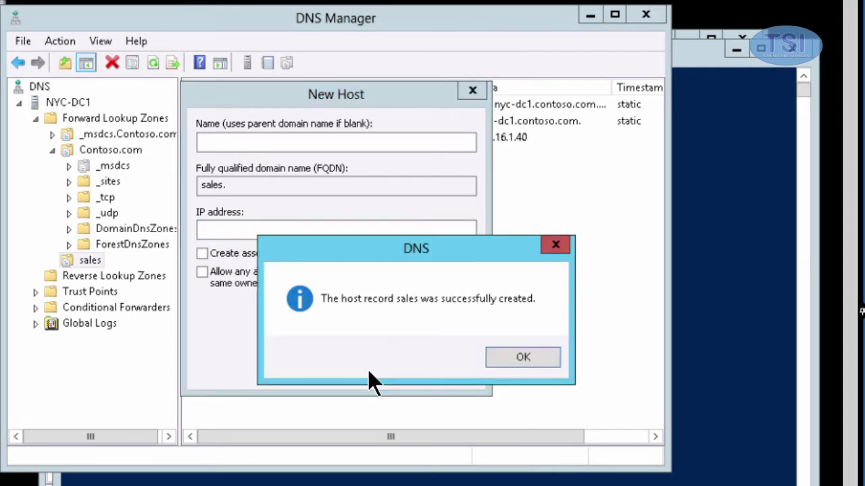
pyautogui.click(523, 361)
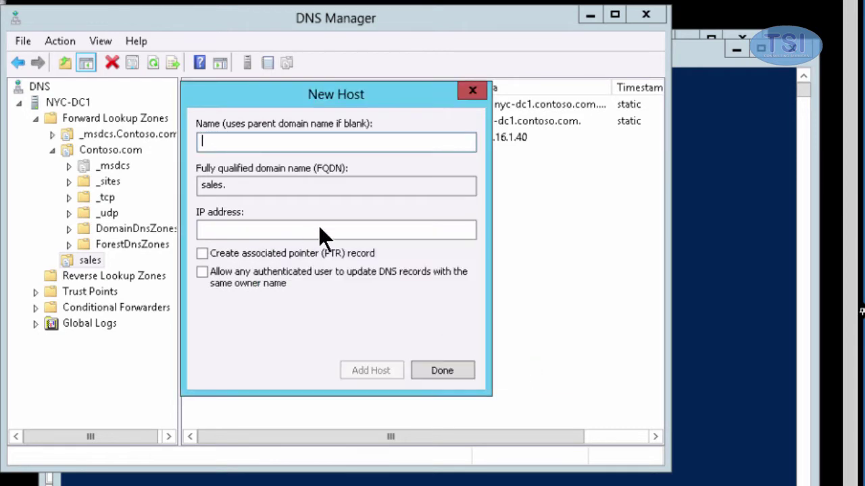
pyautogui.click(445, 370)
pyautogui.click(110, 120)
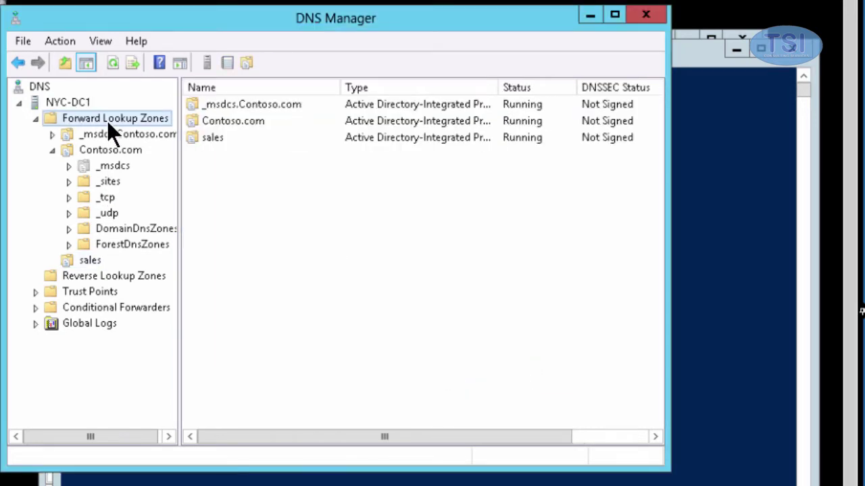
# Create an Active Directory-integrated primary zone named finance using the wizard's defaults.
pyautogui.rightClick(105, 116)
pyautogui.click(139, 127)
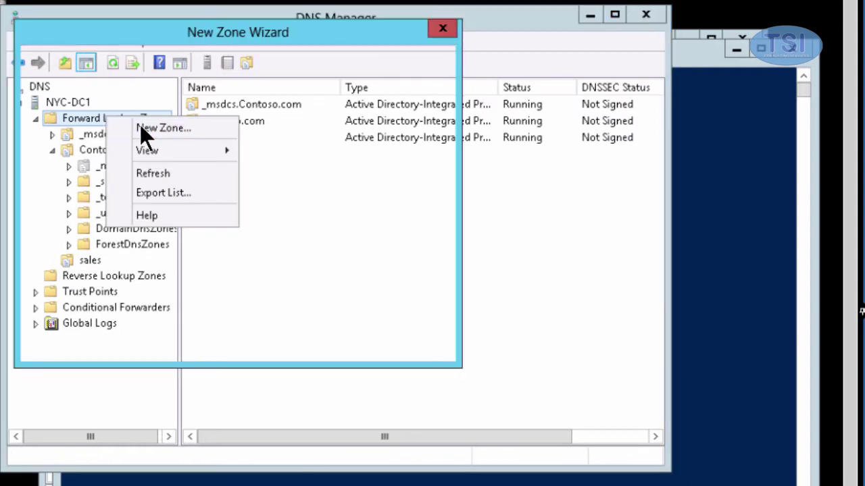
pyautogui.click(343, 342)
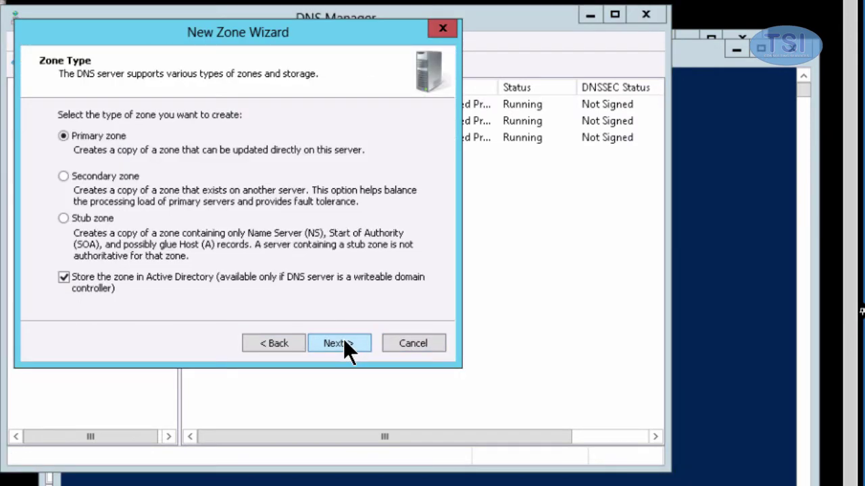
pyautogui.click(344, 341)
pyautogui.click(343, 341)
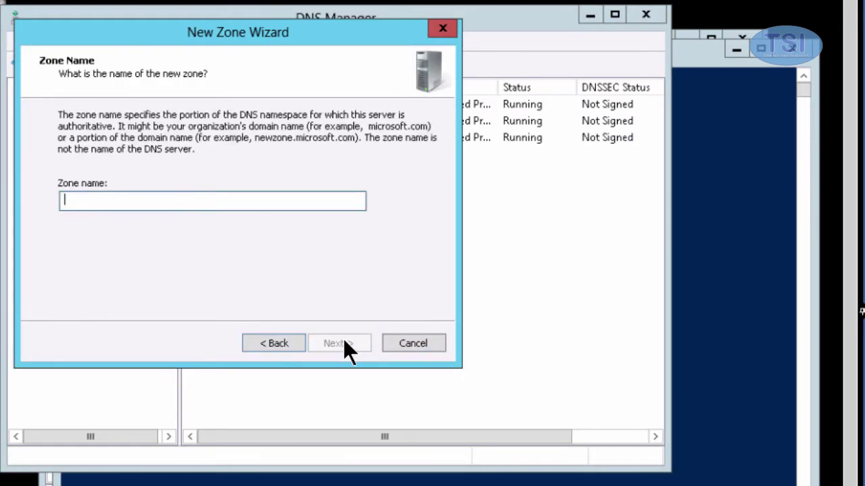
pyautogui.write('fina')
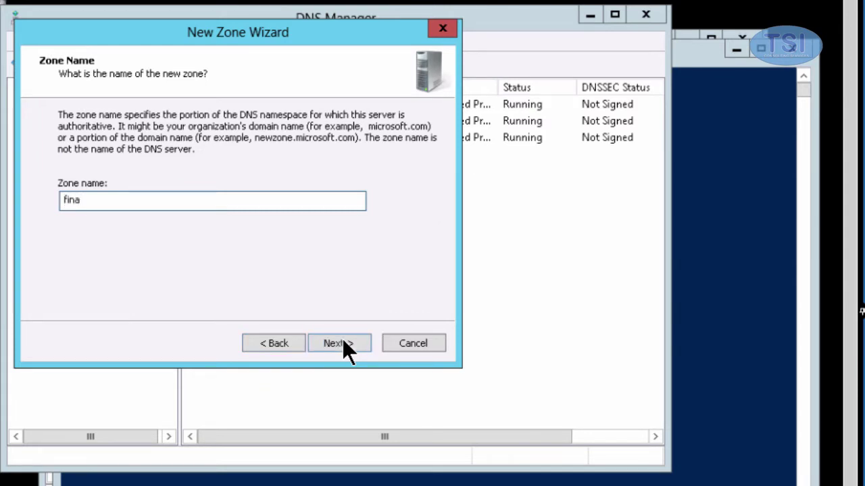
pyautogui.write('nce')
pyautogui.click(343, 341)
pyautogui.click(343, 342)
pyautogui.click(343, 342)
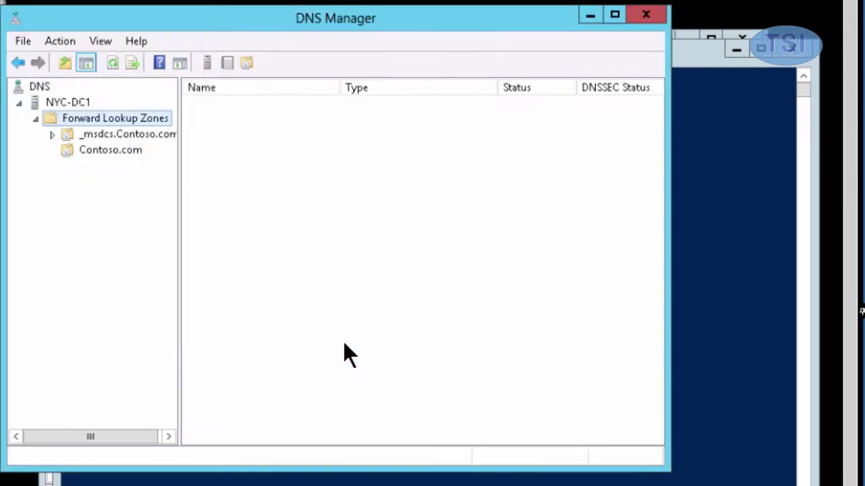
pyautogui.click(84, 277)
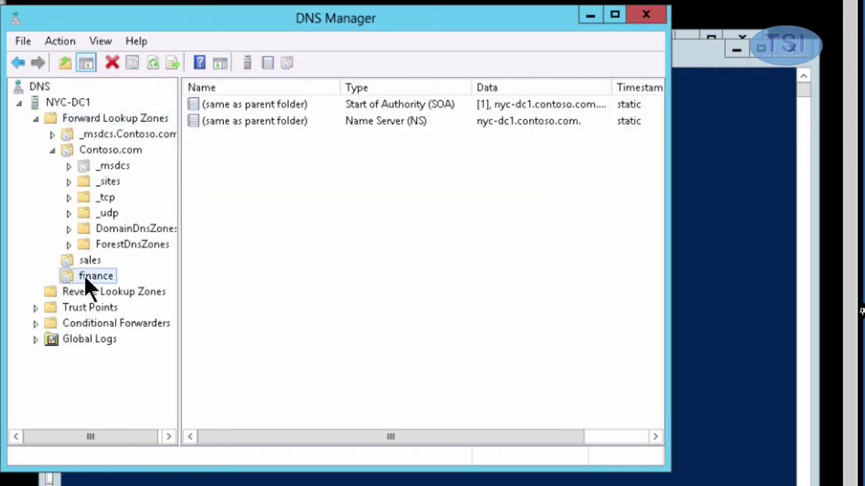
pyautogui.rightClick(84, 276)
# Add a blank-name host record at 172.16.1.41 to the finance zone.
pyautogui.click(135, 321)
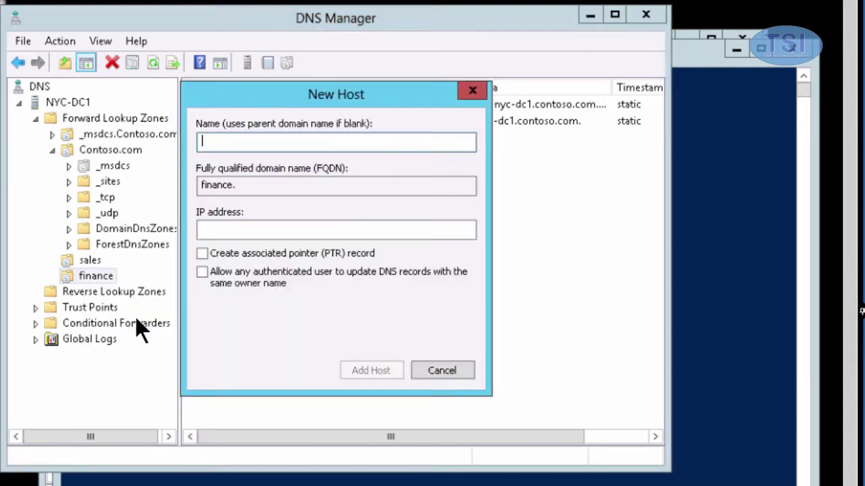
pyautogui.click(255, 233)
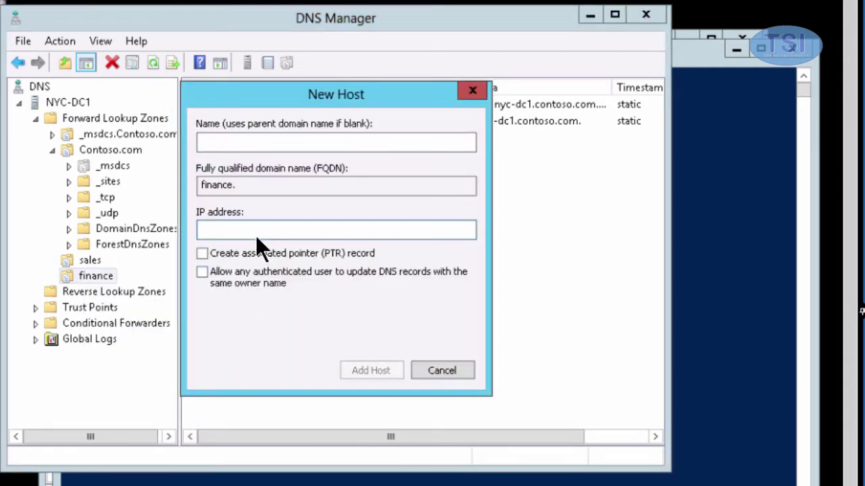
pyautogui.write('172.16.1.41')
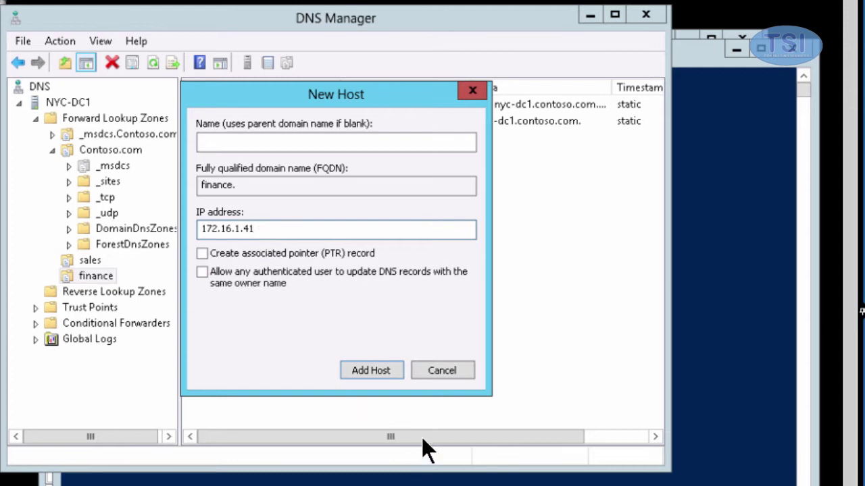
pyautogui.click(380, 369)
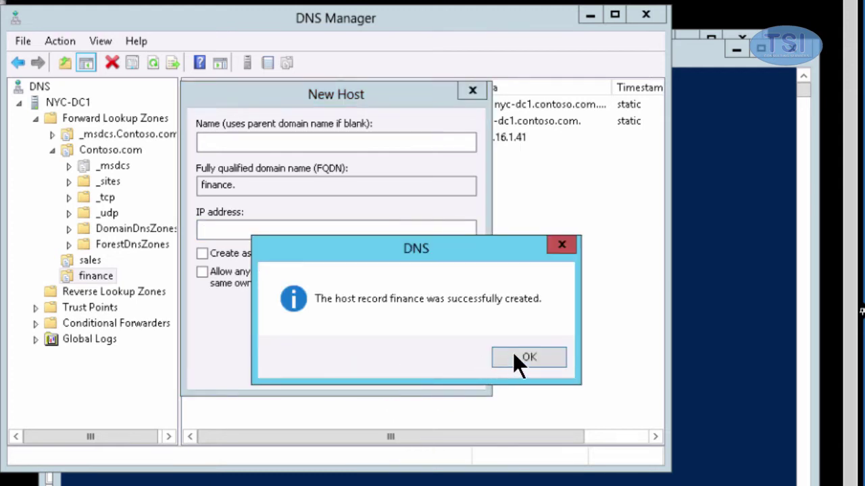
pyautogui.click(513, 353)
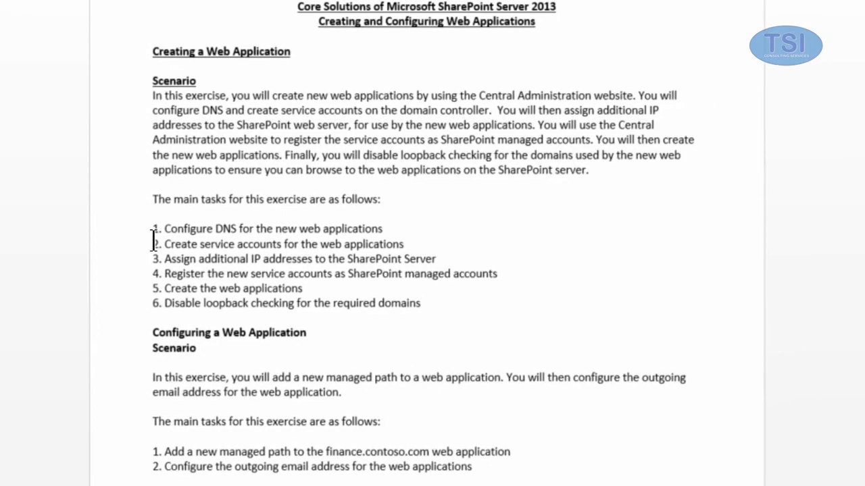
pyautogui.moveTo(158, 244); pyautogui.dragTo(463, 238)
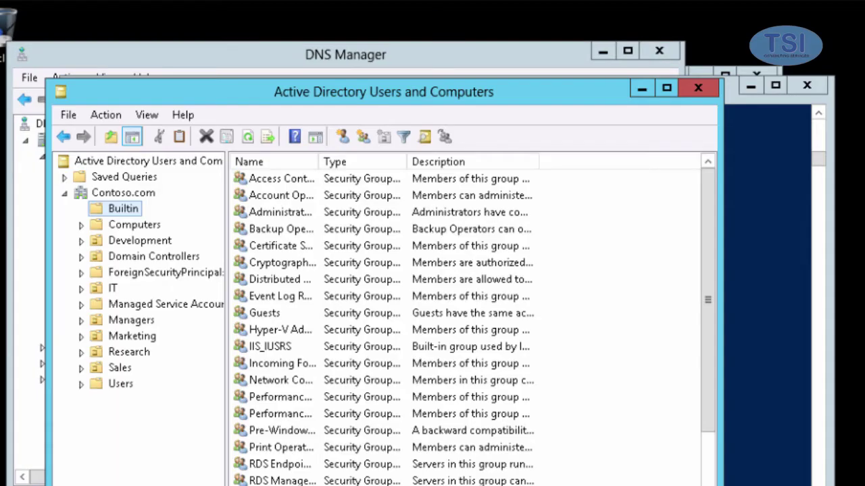
# Start a new Builtin user named Sales Web App Service Account with logon SpSalesWebApp.
pyautogui.rightClick(130, 206)
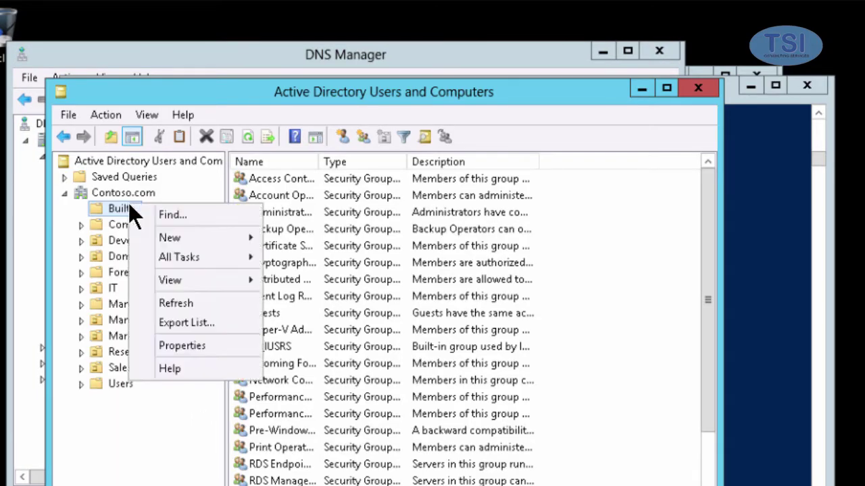
pyautogui.moveTo(244, 236)
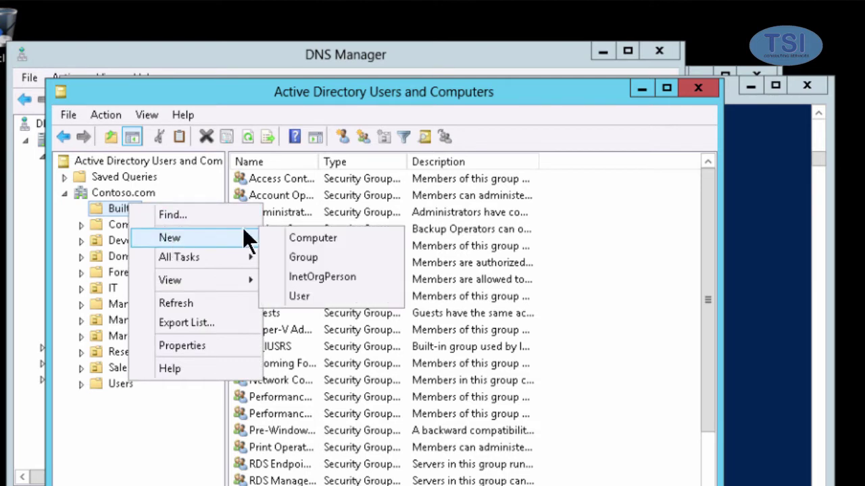
pyautogui.click(303, 297)
pyautogui.write('Sales Web App Service Account')
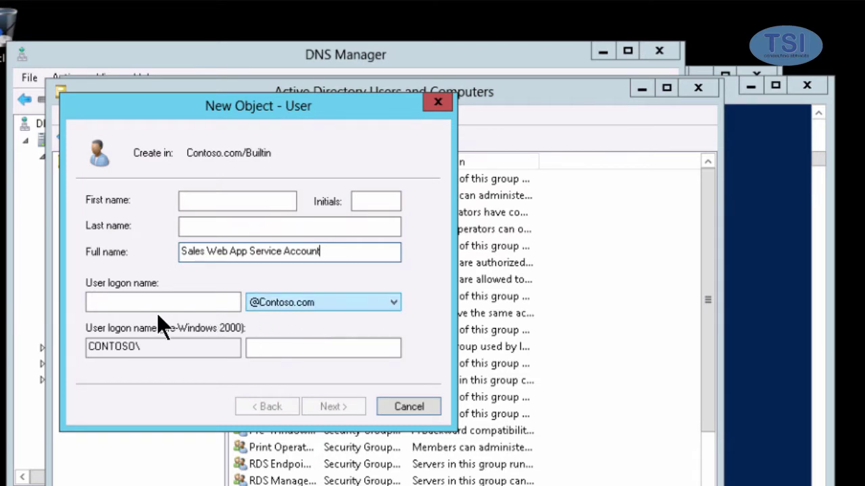
pyautogui.click(161, 304)
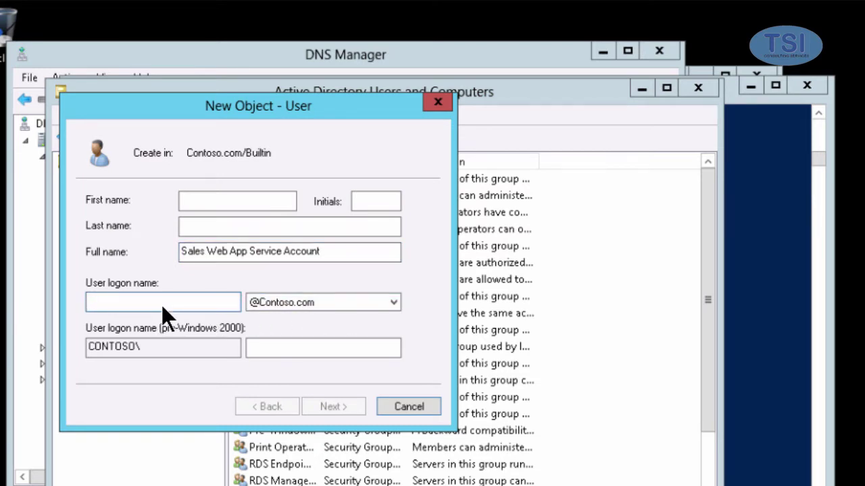
pyautogui.write('SpSa')
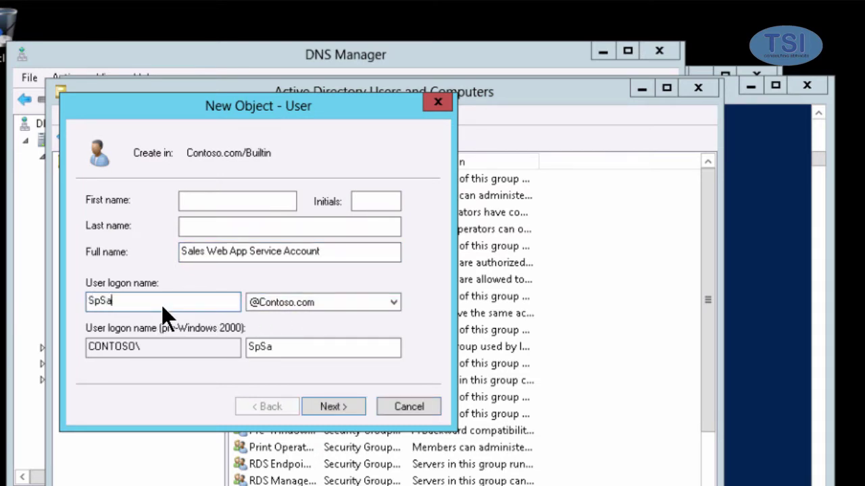
pyautogui.write('lesWebApp')
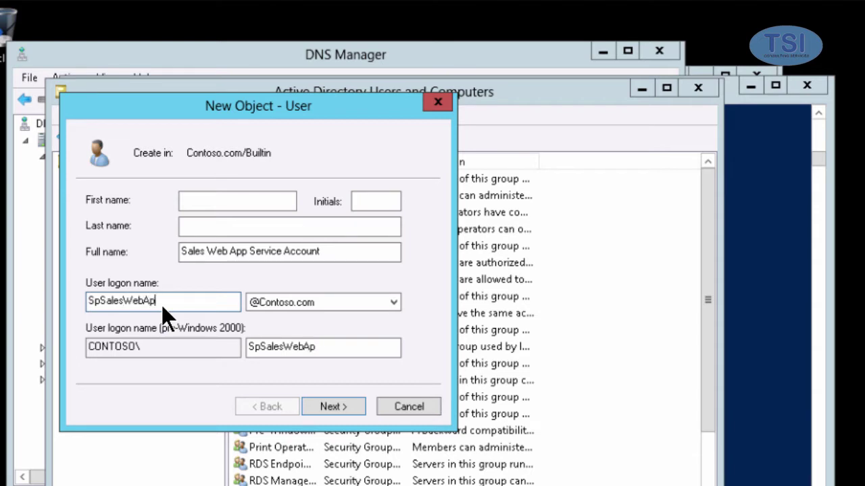
pyautogui.click(338, 408)
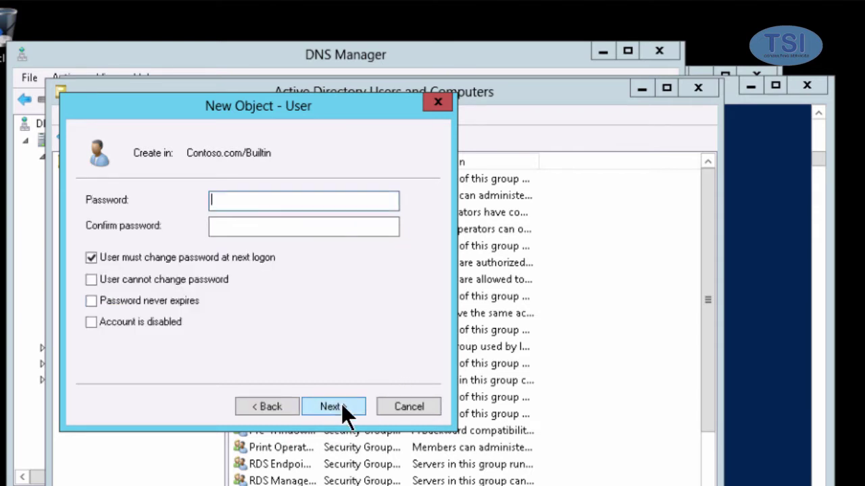
# Paste the password, set it to never expire, disable the account, and finish creating it.
pyautogui.click(92, 257)
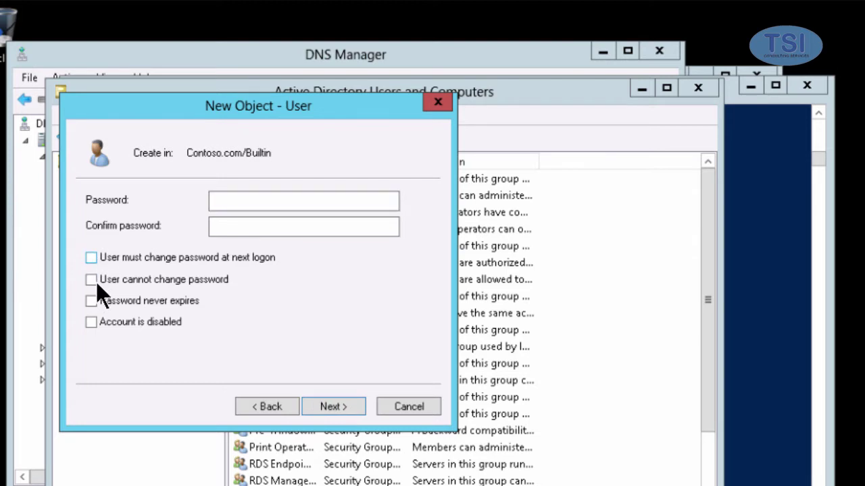
pyautogui.click(91, 300)
pyautogui.click(91, 322)
pyautogui.click(296, 200)
pyautogui.hotkey('ctrl', 'v')
pyautogui.press('Tab')
pyautogui.hotkey('ctrl', 'v')
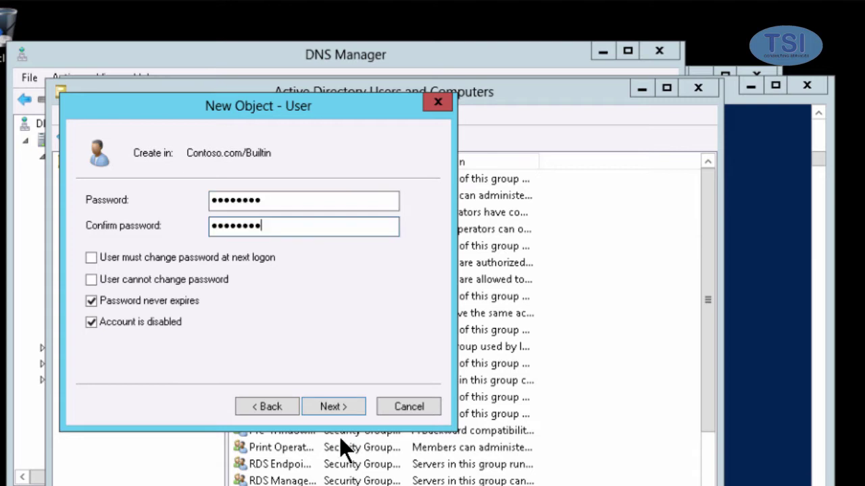
pyautogui.click(322, 408)
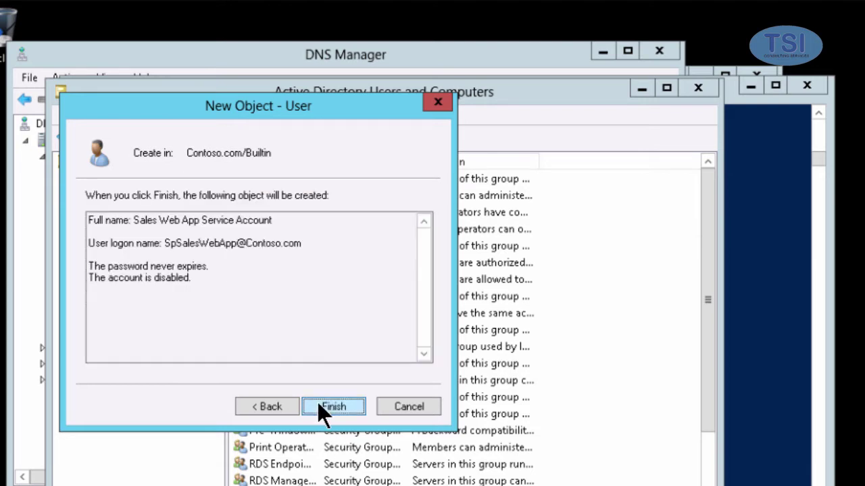
pyautogui.click(319, 405)
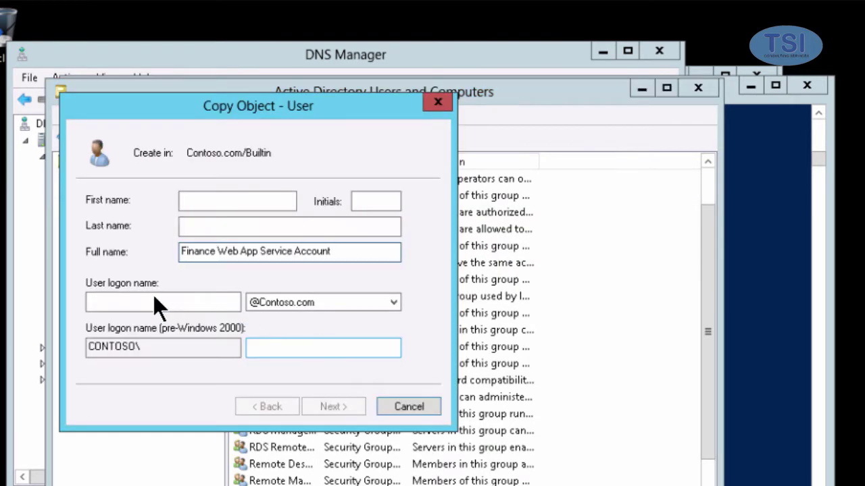
# Set the copied account's logon name to SpFinanceWepApp.
pyautogui.click(153, 298)
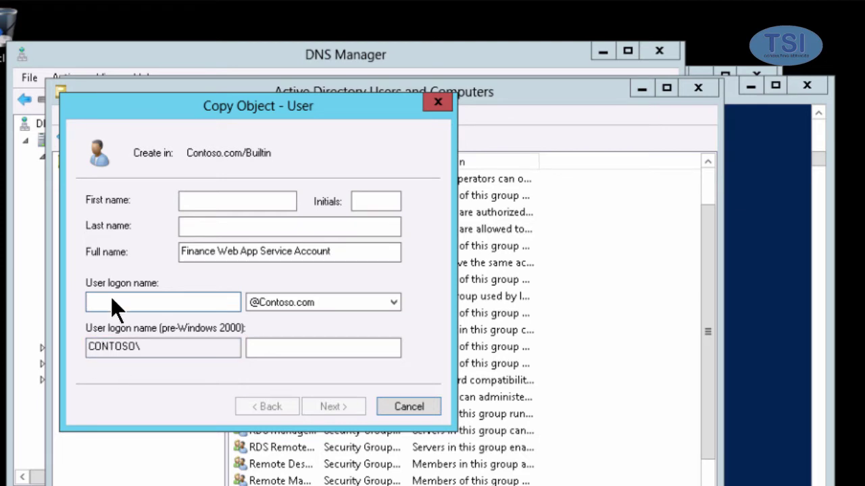
pyautogui.write('SpFinance')
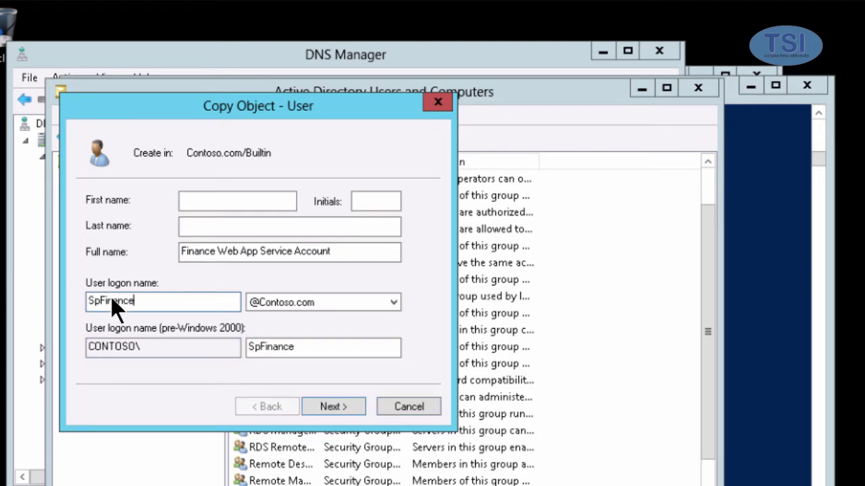
pyautogui.write('WepApp')
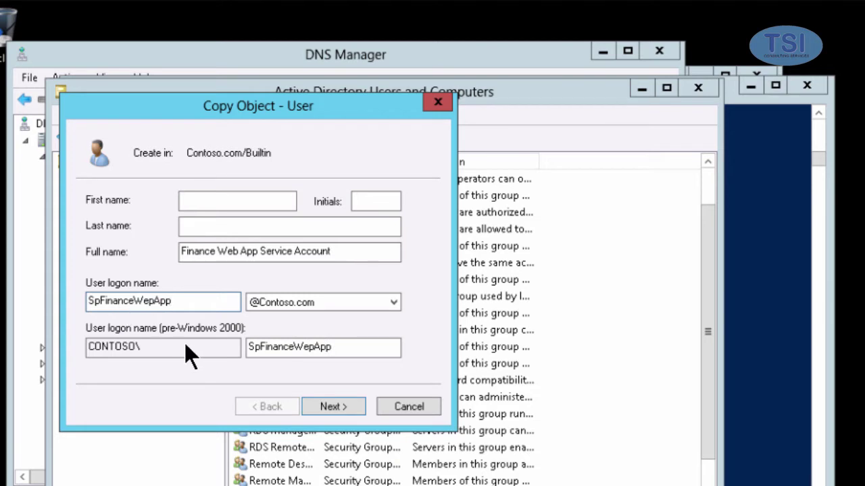
pyautogui.click(335, 405)
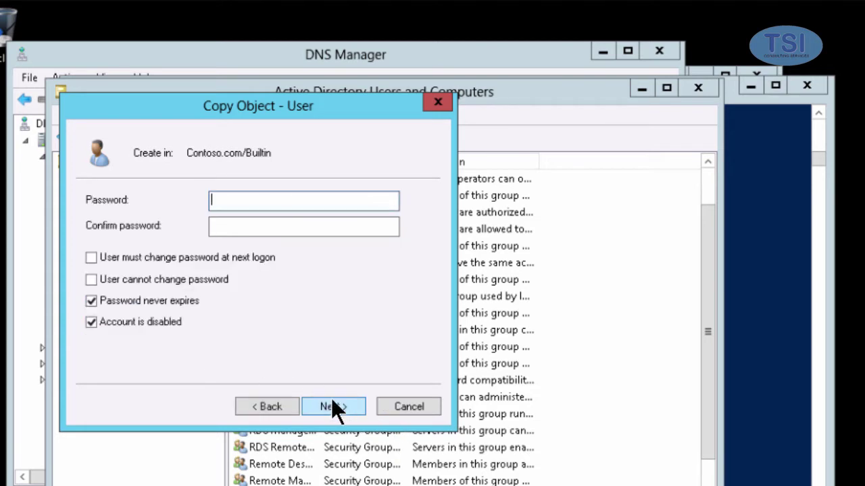
# Enter and confirm the password and finish creating Finance Web App Service Account.
pyautogui.write('Password1')
pyautogui.press('Tab')
pyautogui.write('P')
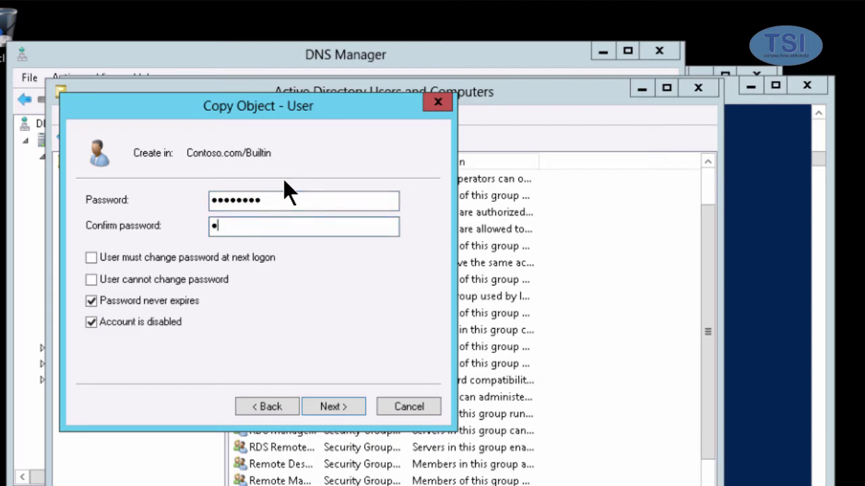
pyautogui.write('assw')
pyautogui.press('BackSpace')
pyautogui.press('BackSpace')
pyautogui.press('BackSpace')
pyautogui.press('BackSpace')
pyautogui.press('BackSpace')
pyautogui.press('BackSpace')
pyautogui.press('BackSpace')
pyautogui.press('BackSpace')
pyautogui.write('Pa$$w0rd1')
pyautogui.click(321, 407)
pyautogui.click(321, 407)
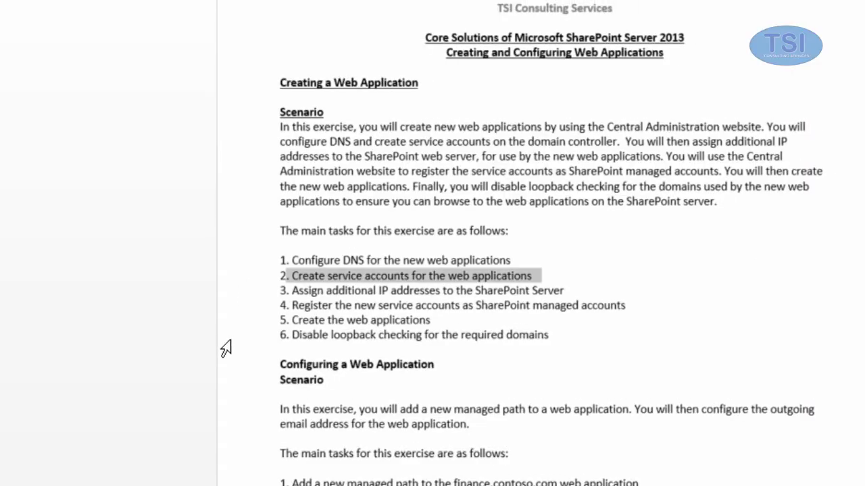
pyautogui.moveTo(286, 290); pyautogui.dragTo(578, 290)
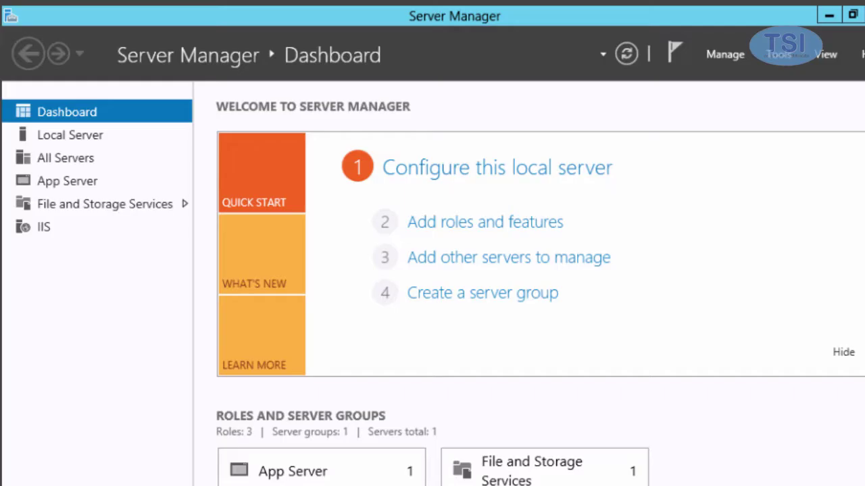
# Open the Local Area Connection's advanced IPv4 TCP/IP settings from Server Manager.
pyautogui.click(83, 133)
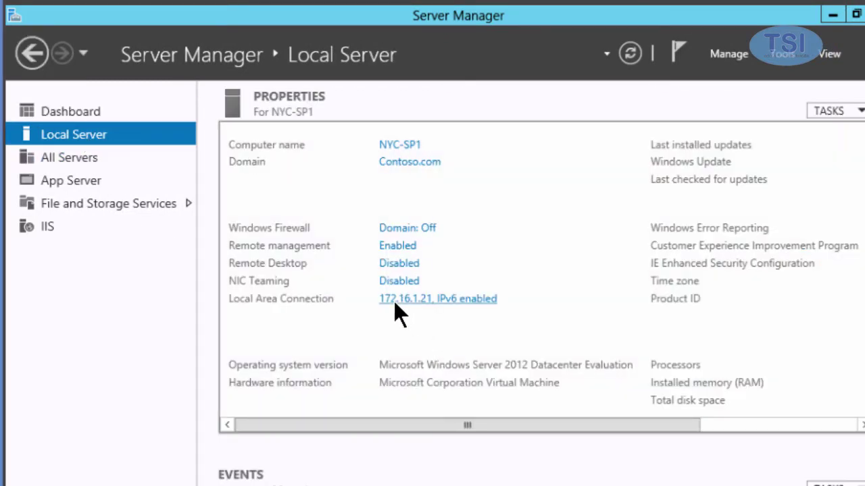
pyautogui.click(395, 299)
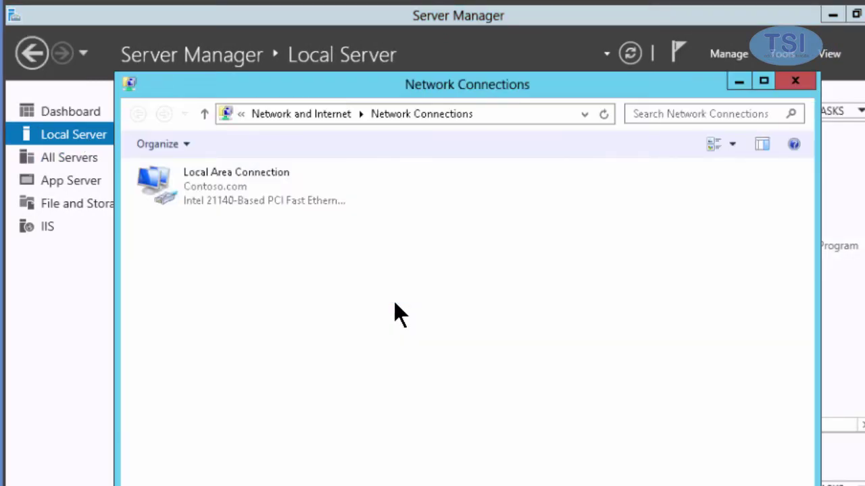
pyautogui.rightClick(210, 184)
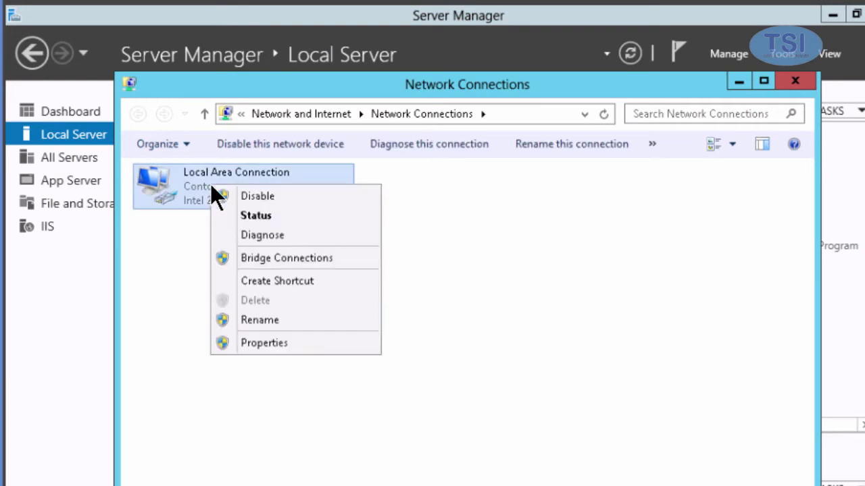
pyautogui.click(232, 343)
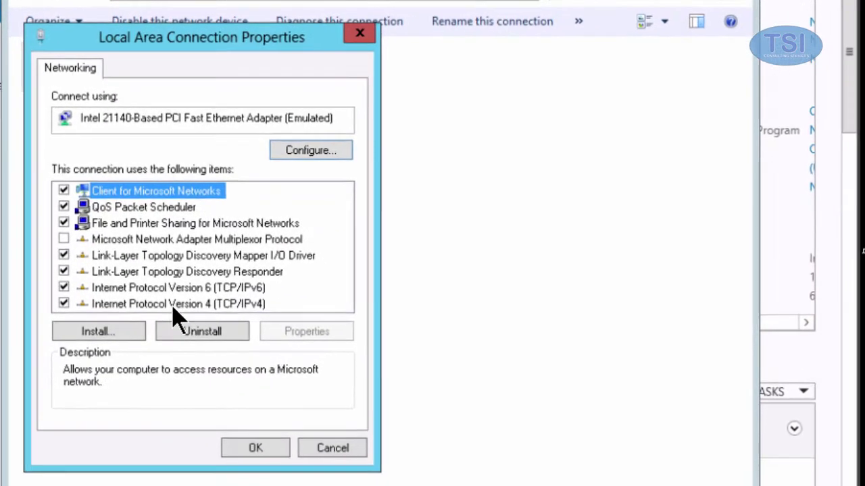
pyautogui.click(275, 411)
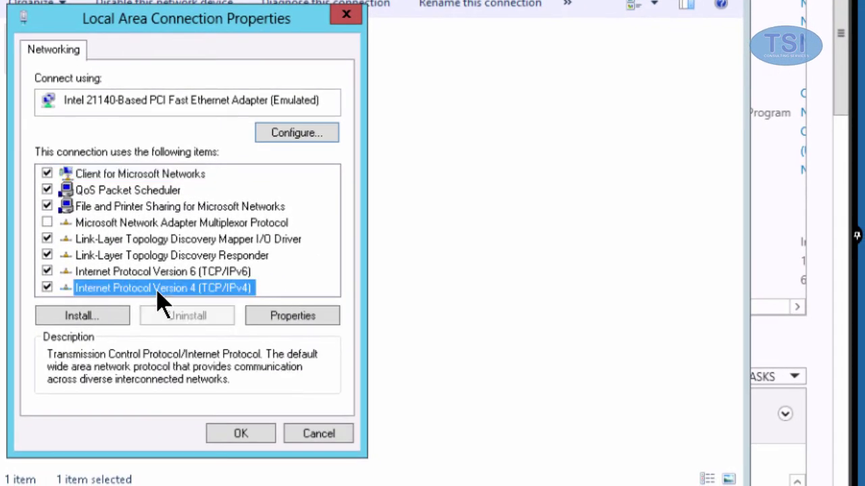
pyautogui.doubleClick(158, 289)
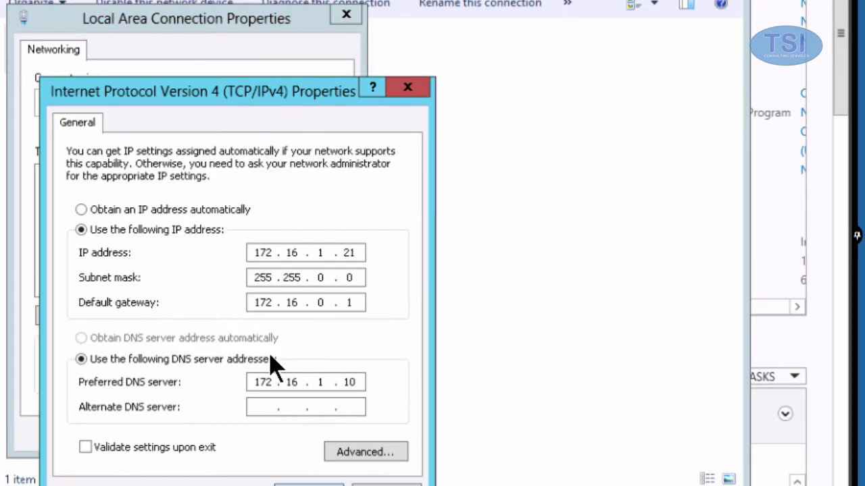
pyautogui.click(352, 452)
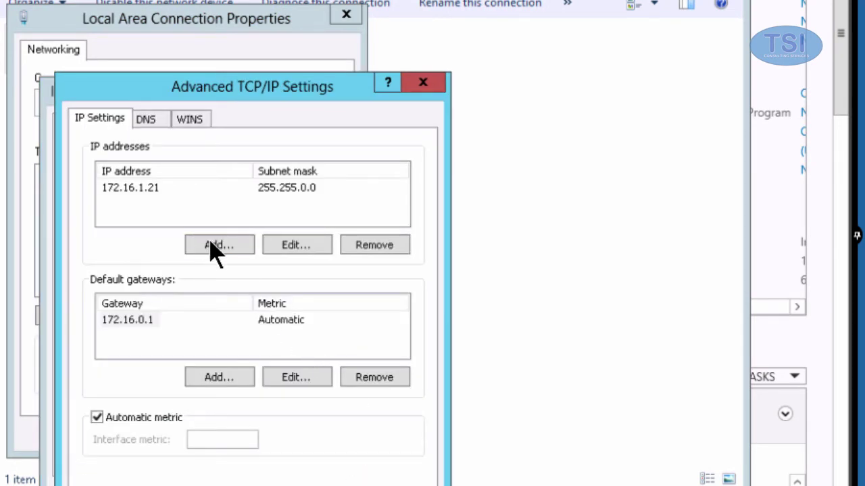
# Add IP addresses 172.16.1.40 and 172.16.1.41 to the adapter and confirm.
pyautogui.click(212, 246)
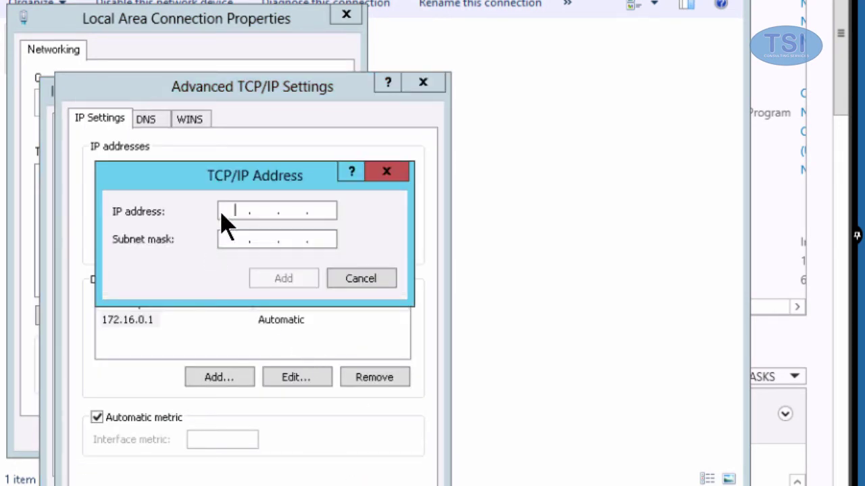
pyautogui.write('172.16.1.40')
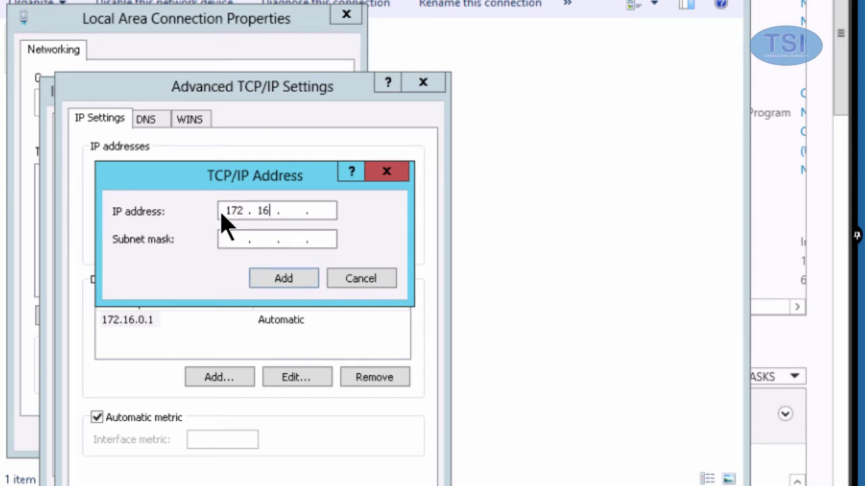
pyautogui.click(302, 284)
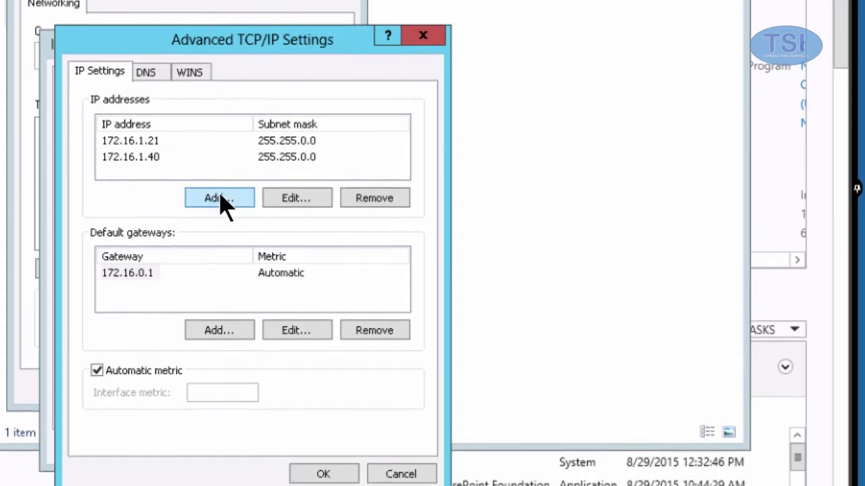
pyautogui.click(222, 228)
pyautogui.write('172 . 16 . ')
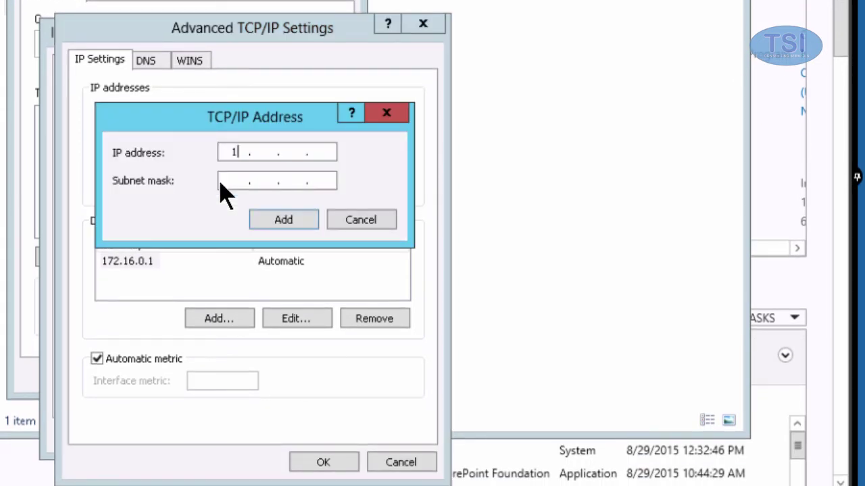
pyautogui.write('1 . 41')
pyautogui.click(291, 223)
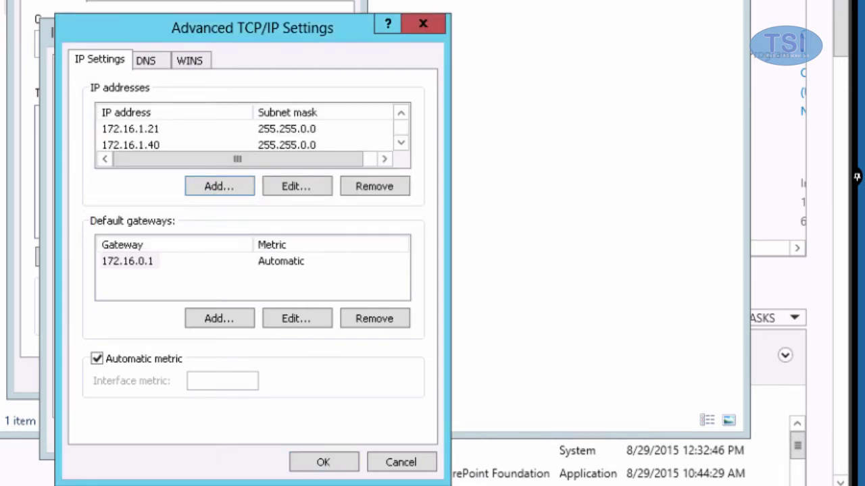
pyautogui.click(327, 464)
pyautogui.click(301, 438)
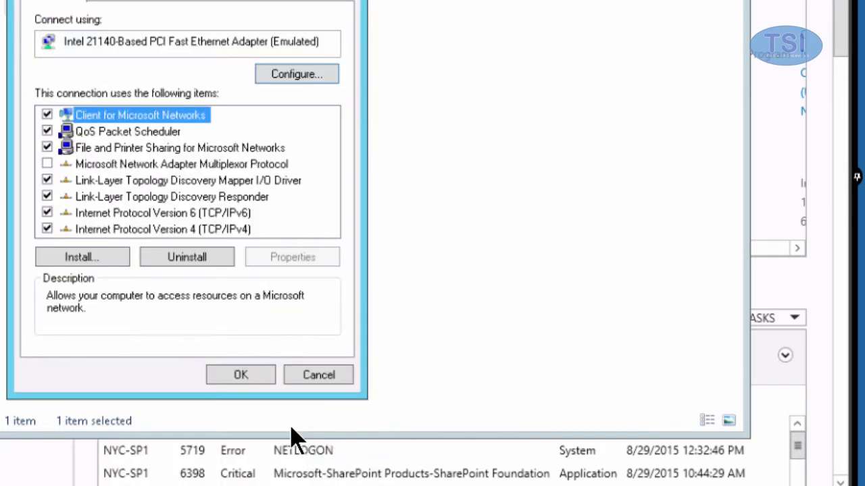
# Close the adapter properties and review task 4, registering managed accounts, in the lab guide.
pyautogui.click(244, 378)
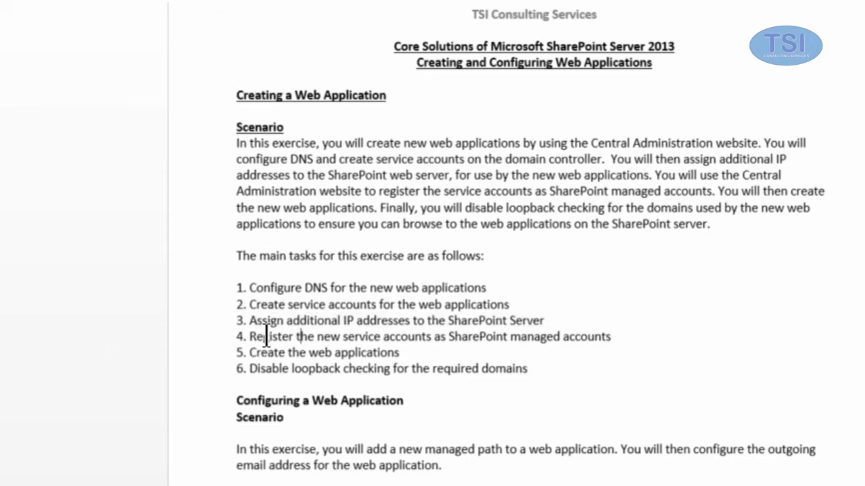
pyautogui.moveTo(250, 336); pyautogui.dragTo(631, 347)
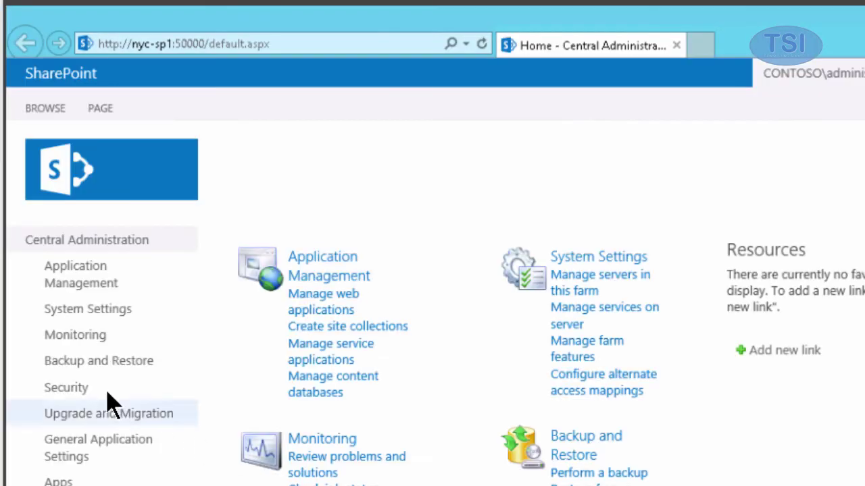
# Go to Security > Configure managed accounts and start a new managed account registration.
pyautogui.click(61, 396)
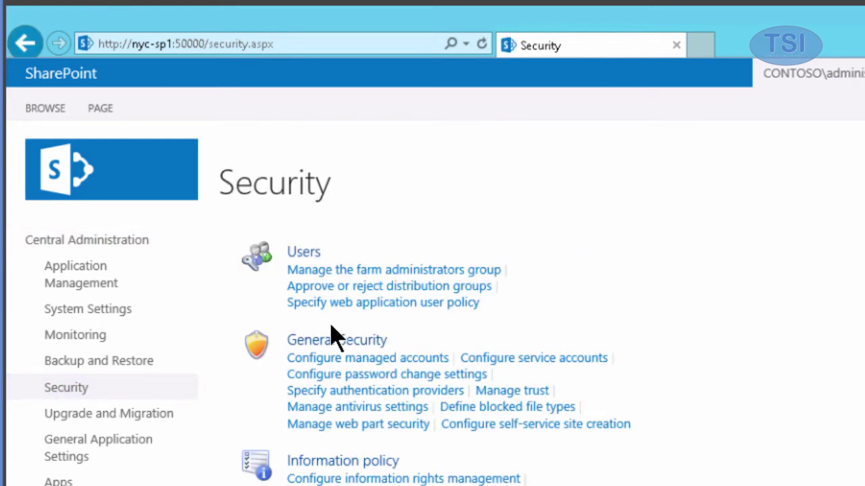
pyautogui.click(369, 358)
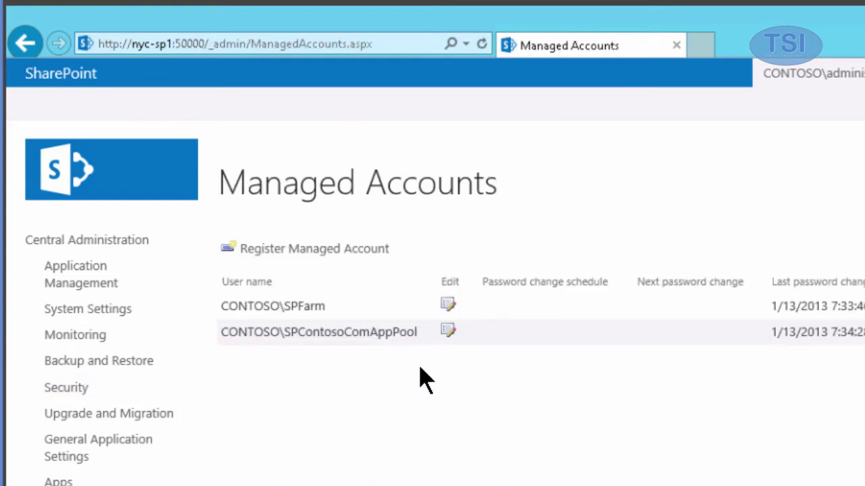
pyautogui.click(325, 250)
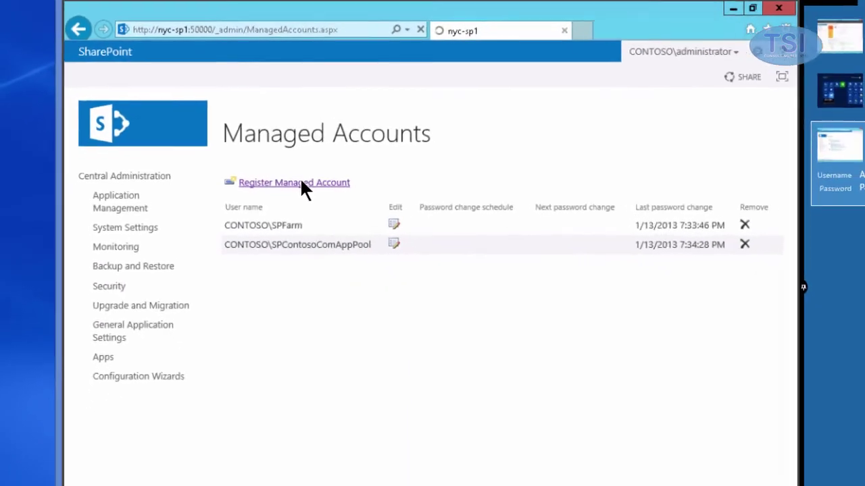
# Register contoso\SPSalesWebApp as a managed account with its password.
pyautogui.write('contoso\\SPSalesWebApp')
pyautogui.press('Tab')
pyautogui.write('Pa$$w0rd')
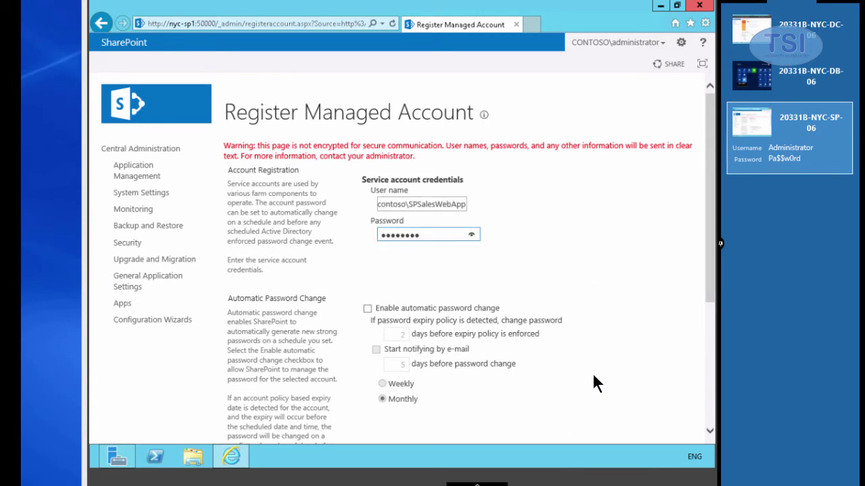
pyautogui.moveTo(708, 257); pyautogui.dragTo(704, 403)
pyautogui.click(622, 385)
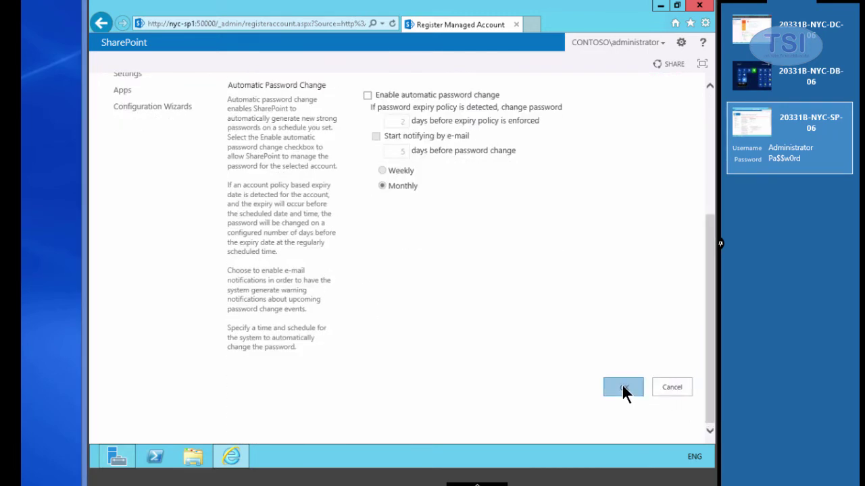
# Register the finance web-app service account as another managed account with its password.
pyautogui.click(297, 154)
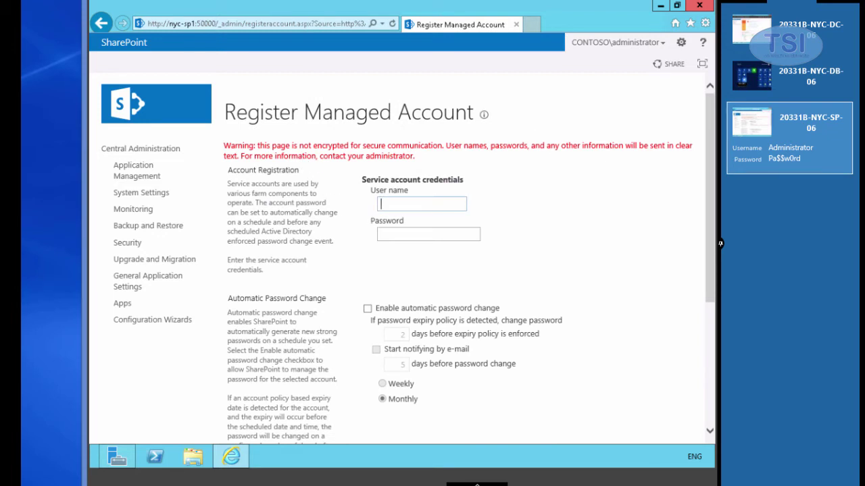
pyautogui.click(387, 204)
pyautogui.write('contoso\\SPSFiWeb')
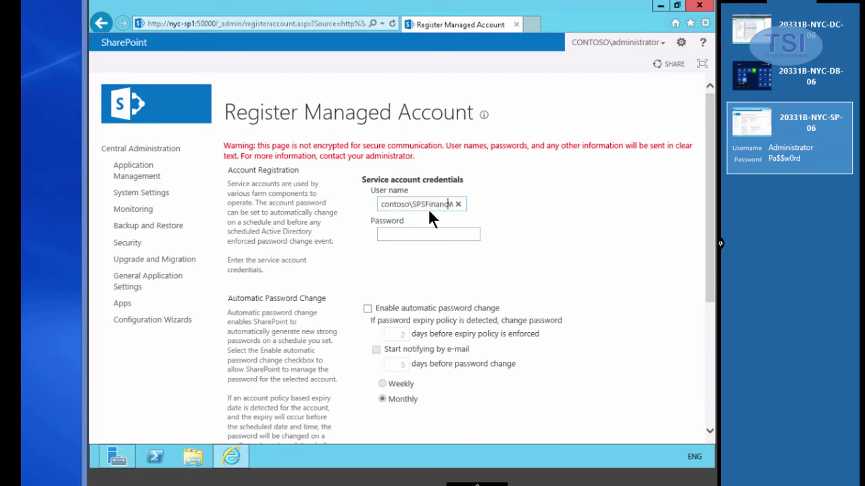
pyautogui.write('e')
pyautogui.click(448, 233)
pyautogui.write('Pa$$w0rd')
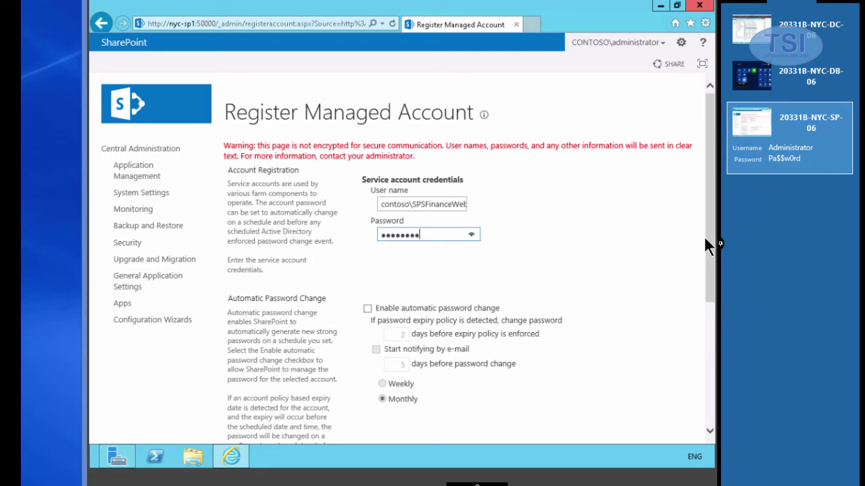
pyautogui.moveTo(708, 258); pyautogui.dragTo(697, 374)
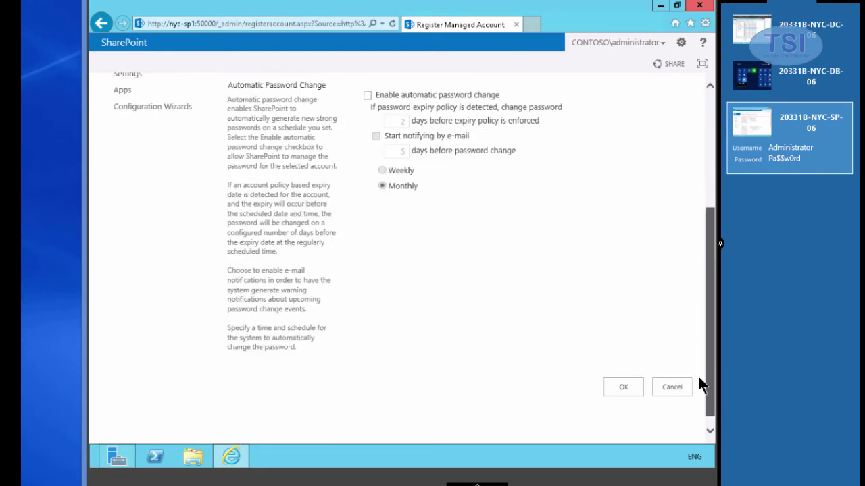
pyautogui.click(623, 387)
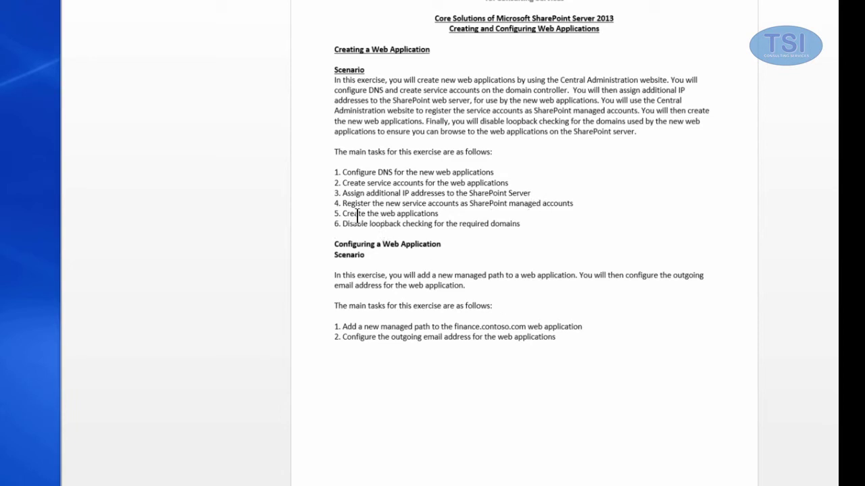
# Copy task 5, Create the web applications, from the lab guide and return to the server.
pyautogui.tripleClick(450, 211)
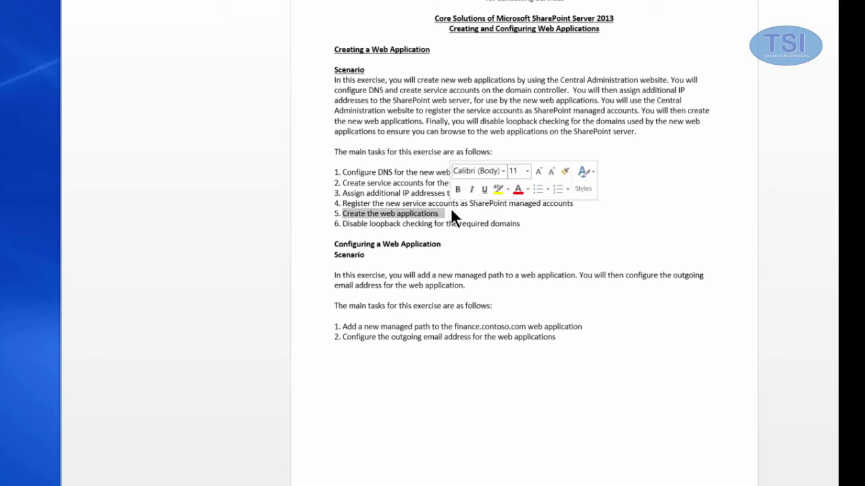
pyautogui.hotkey('ctrl', 'c')
pyautogui.hotkey('alt', 'Tab')
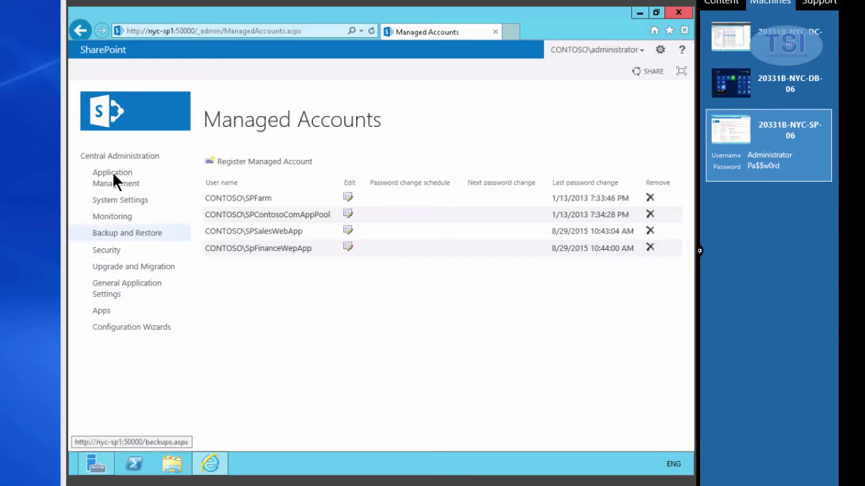
# From Application Management's web applications list, start a new web application.
pyautogui.click(112, 174)
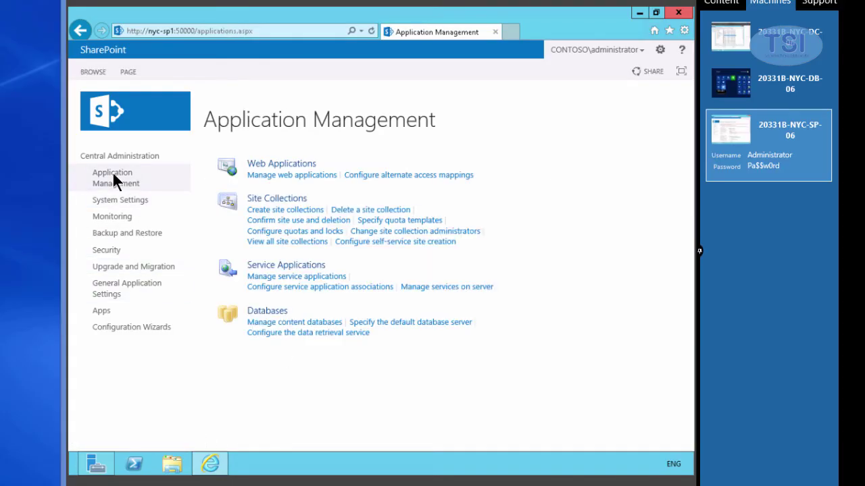
pyautogui.click(261, 174)
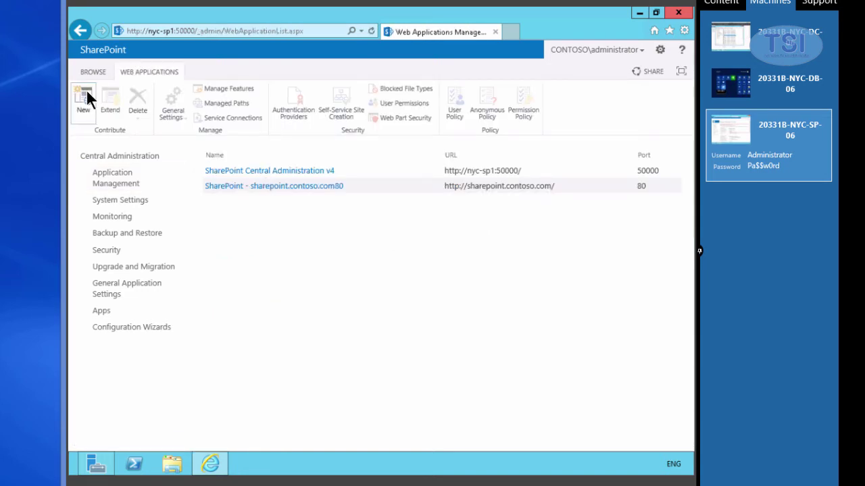
pyautogui.click(85, 96)
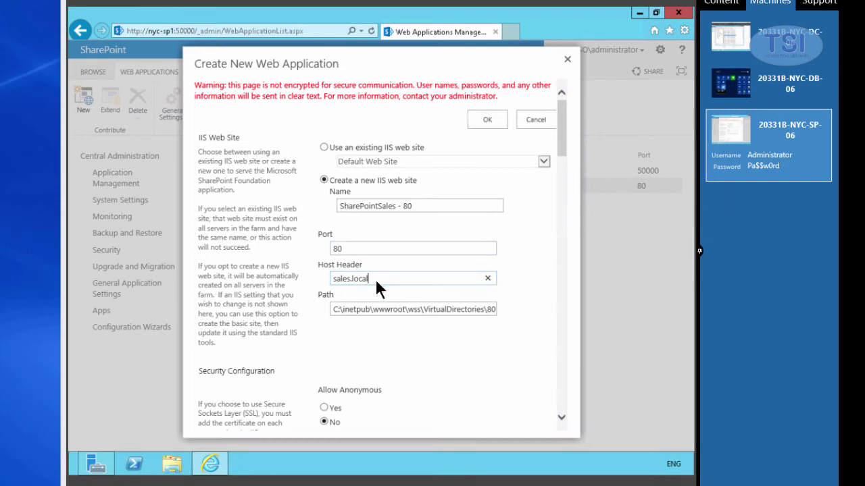
# Set the host header to sales.local and create the SharePointSales - 80 web application.
pyautogui.click(458, 364)
pyautogui.scroll(-1, 318, 384)
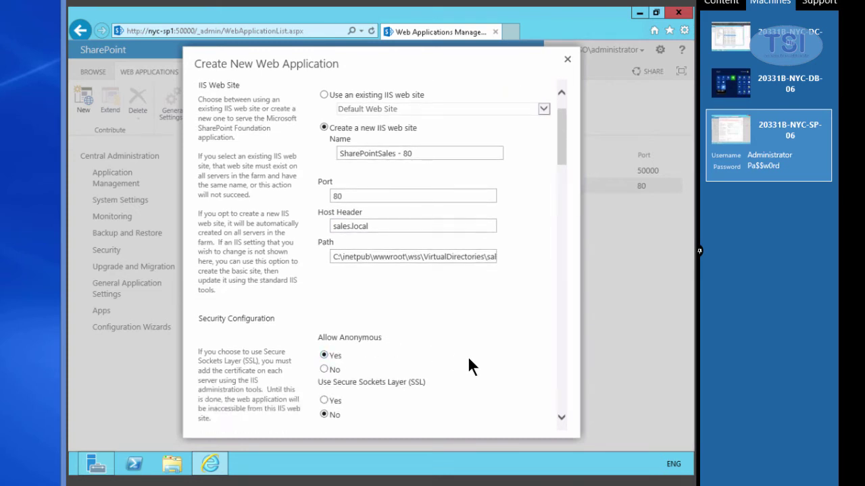
pyautogui.scroll(-1, 473, 365)
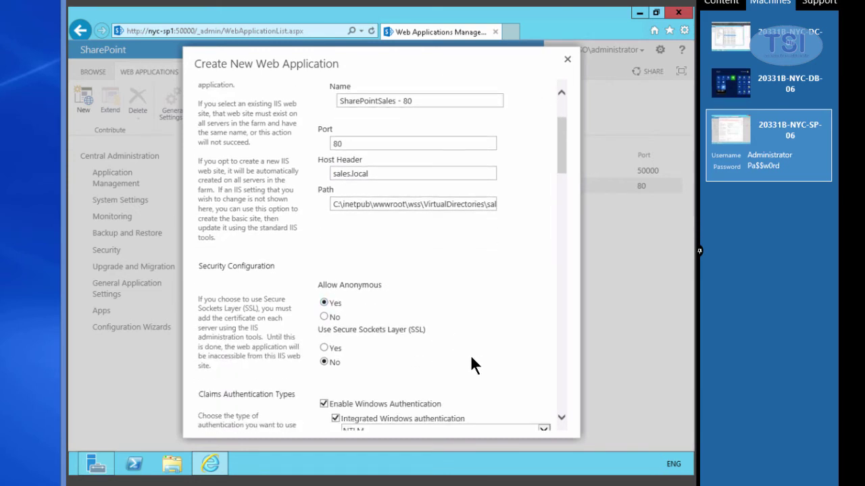
pyautogui.scroll(-3, 471, 364)
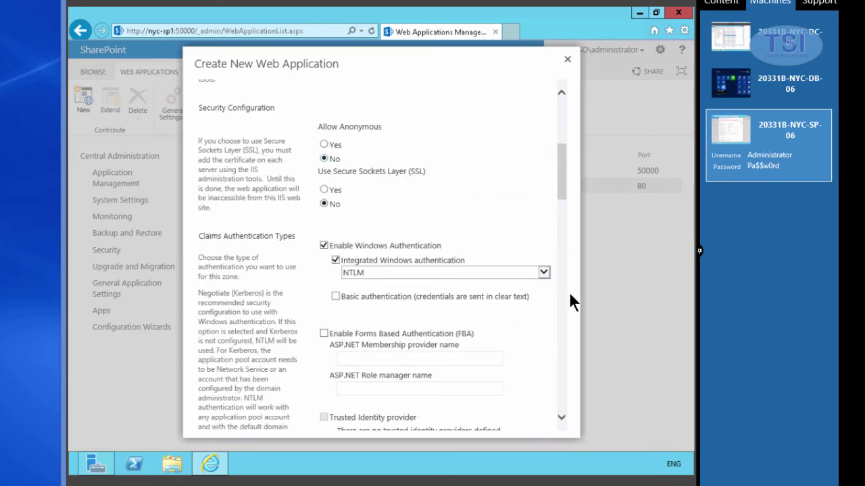
pyautogui.scroll(-20, 560, 362)
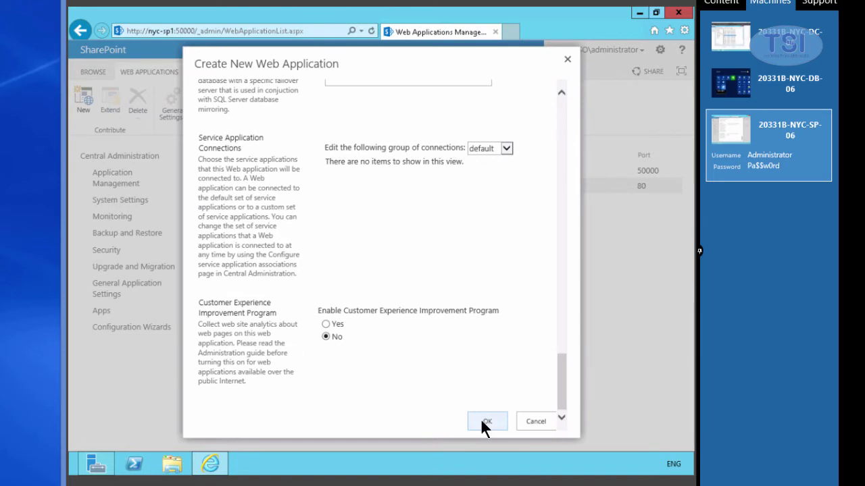
pyautogui.click(485, 423)
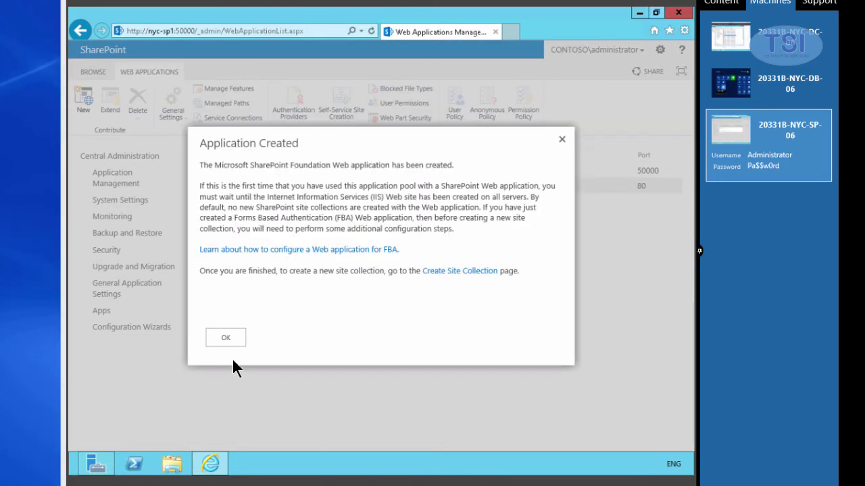
pyautogui.click(223, 338)
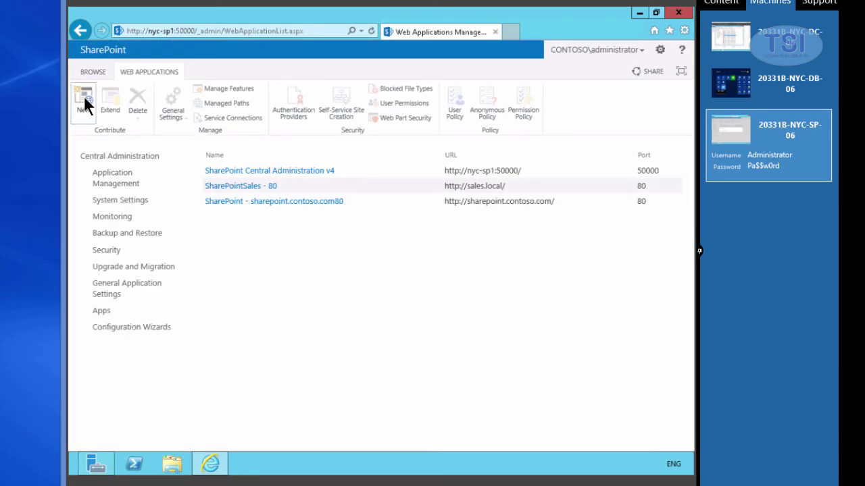
# Name the new web application SharePointFinance - 80 on port 80, with its path ending in \80.
pyautogui.click(85, 99)
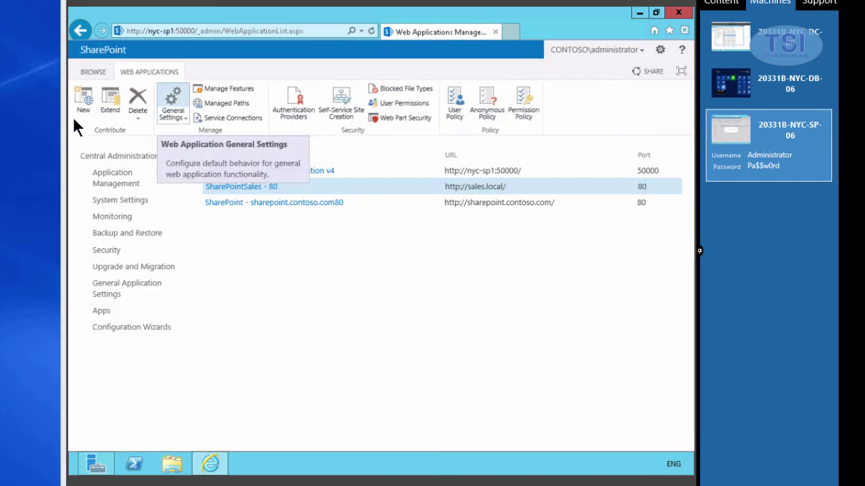
pyautogui.click(80, 105)
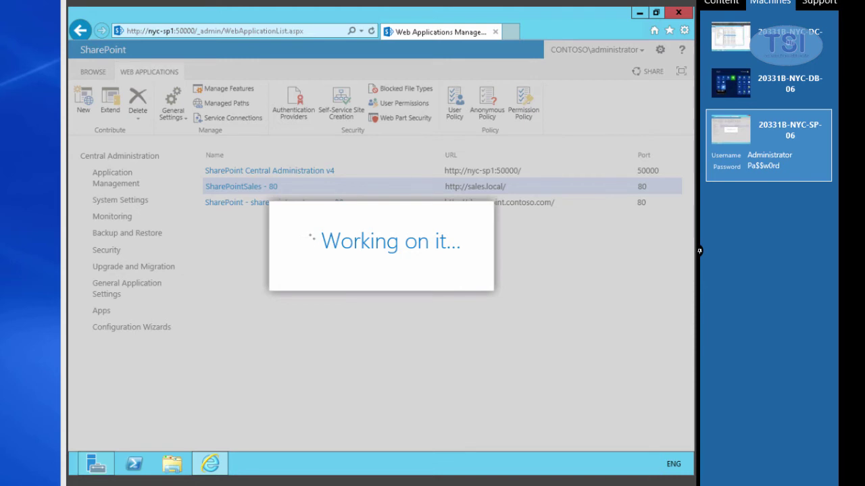
pyautogui.write('SharePointFinance - 80')
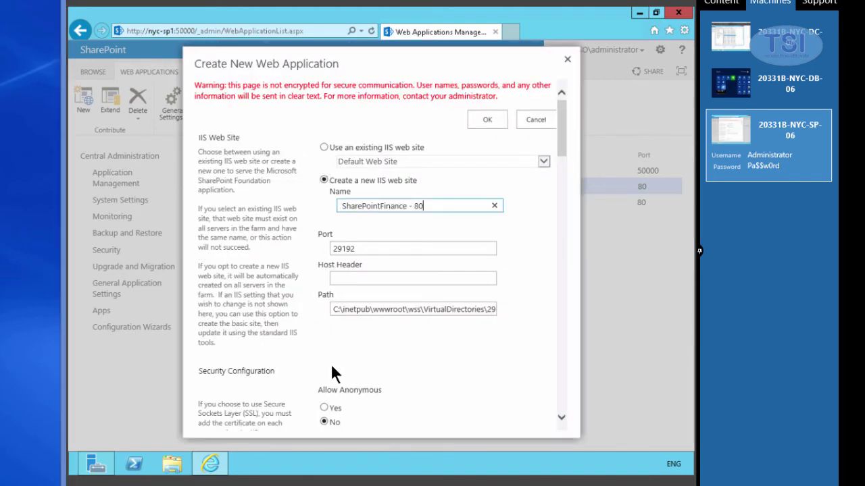
pyautogui.click(376, 246)
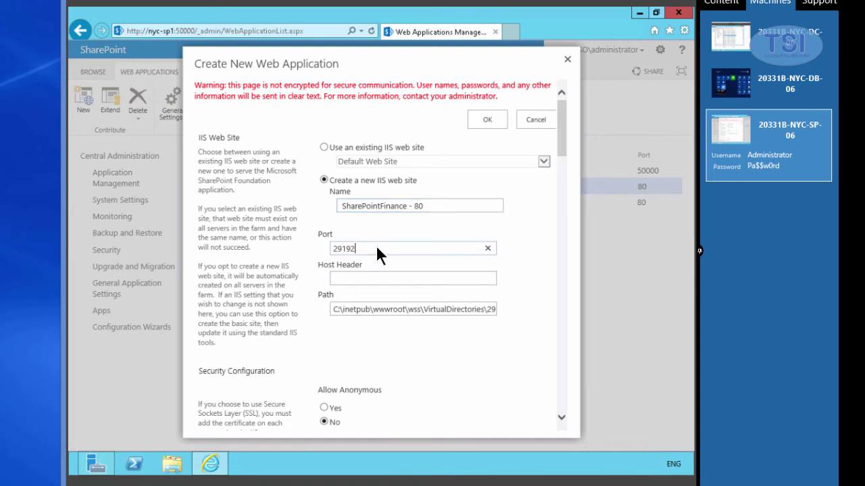
pyautogui.press('BackSpace')
pyautogui.press('BackSpace')
pyautogui.press('BackSpace')
pyautogui.press('BackSpace')
pyautogui.press('BackSpace')
pyautogui.write('80')
pyautogui.click(394, 310)
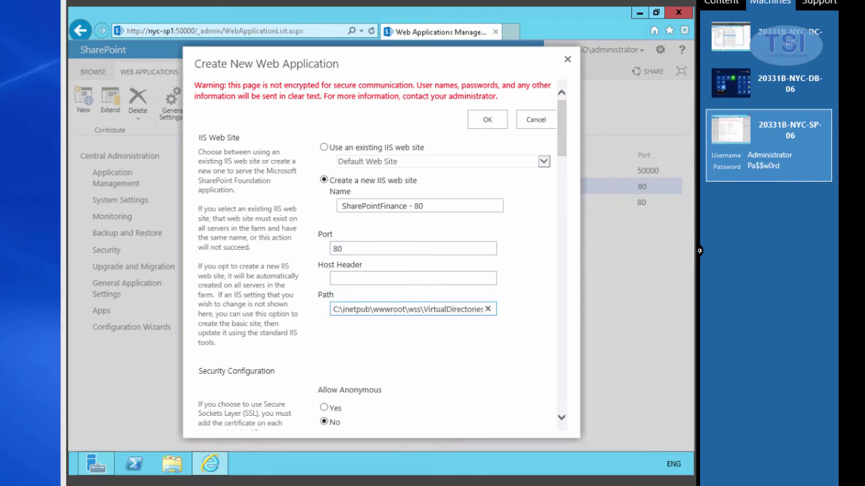
pyautogui.click(475, 373)
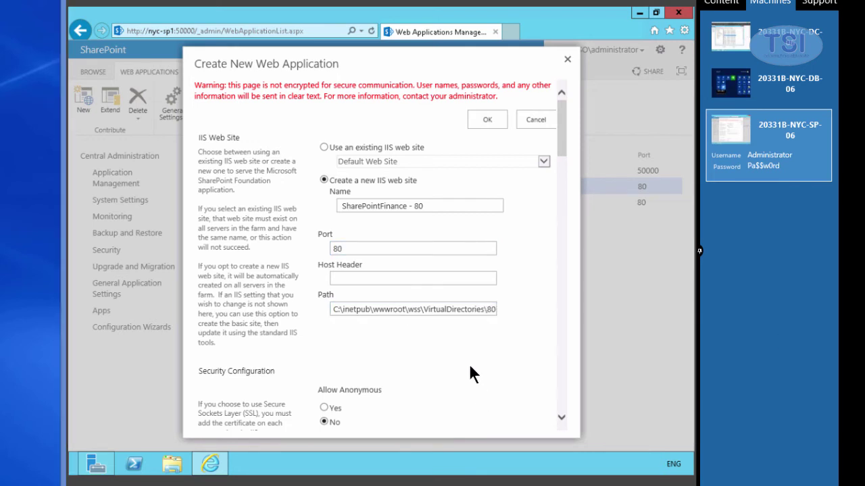
# Run the new application pool under the finance service account and create the application.
pyautogui.scroll(-3, 471, 371)
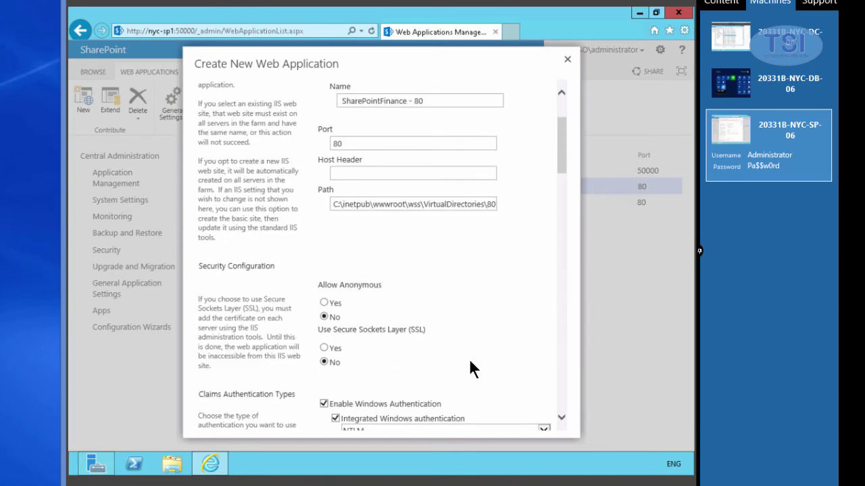
pyautogui.scroll(-5, 474, 360)
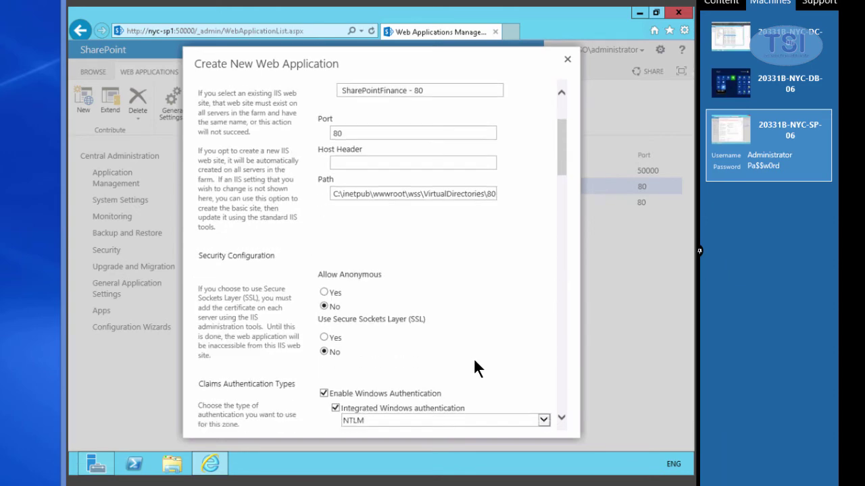
pyautogui.scroll(-7, 474, 358)
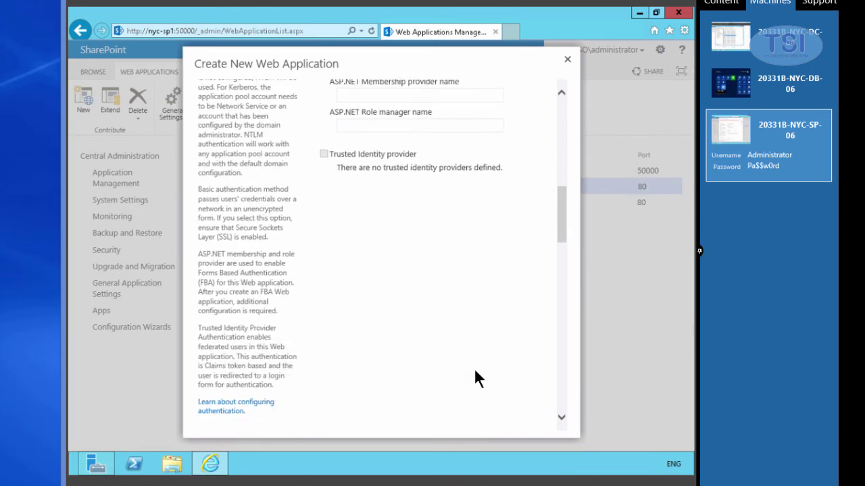
pyautogui.scroll(-8, 476, 370)
pyautogui.scroll(4, 476, 371)
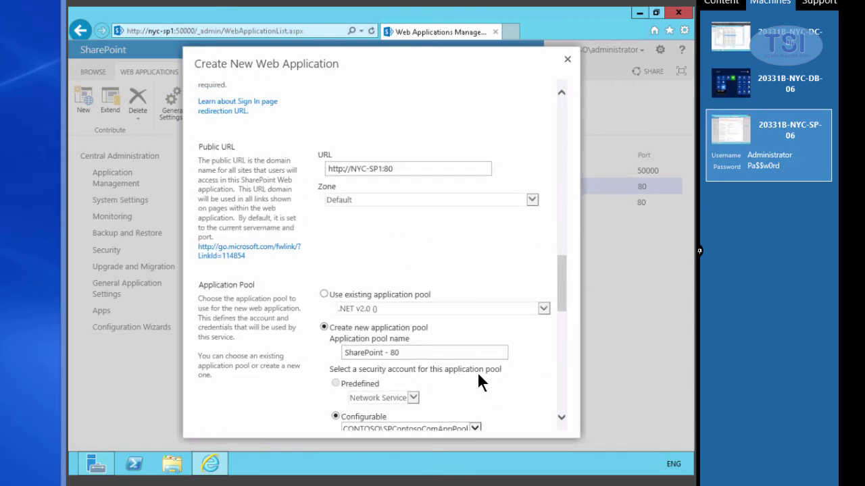
pyautogui.scroll(-2, 478, 375)
pyautogui.click(473, 376)
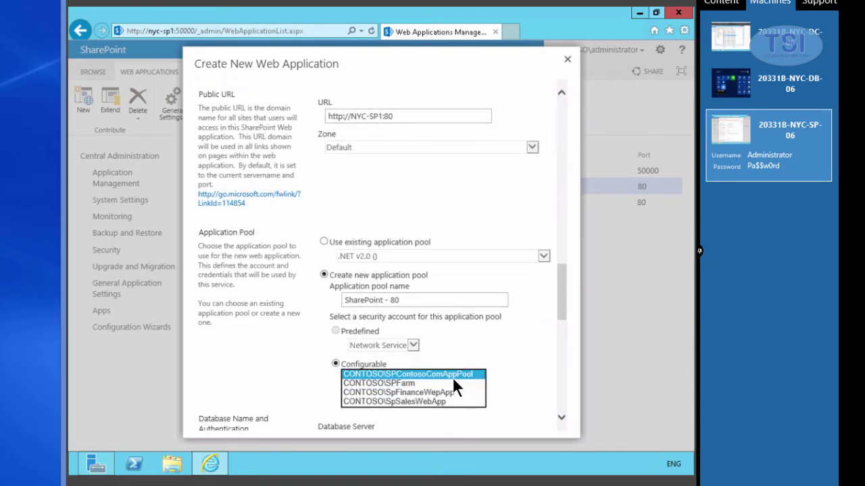
pyautogui.click(449, 393)
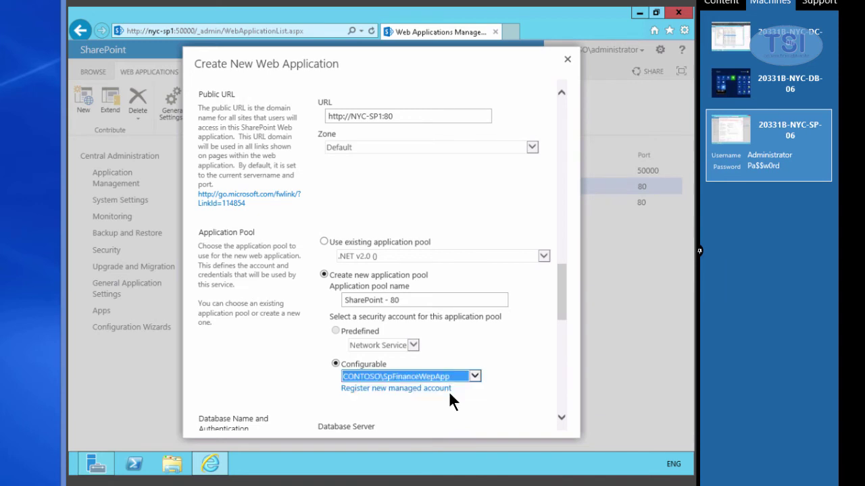
pyautogui.scroll(-10, 521, 424)
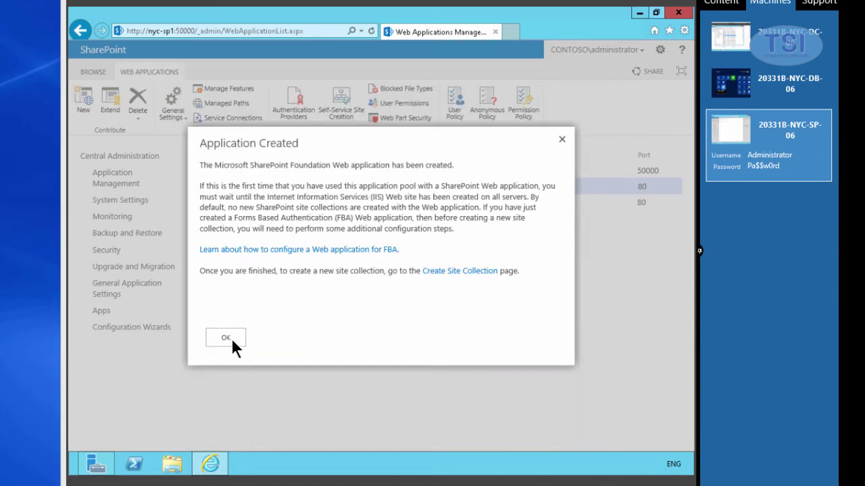
pyautogui.click(230, 340)
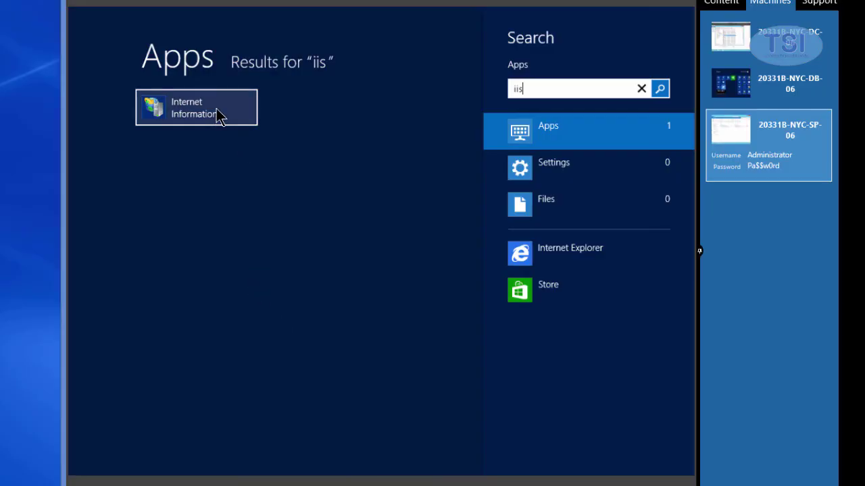
# Launch Internet Information Services (IIS) Manager from the Start search.
pyautogui.click(216, 114)
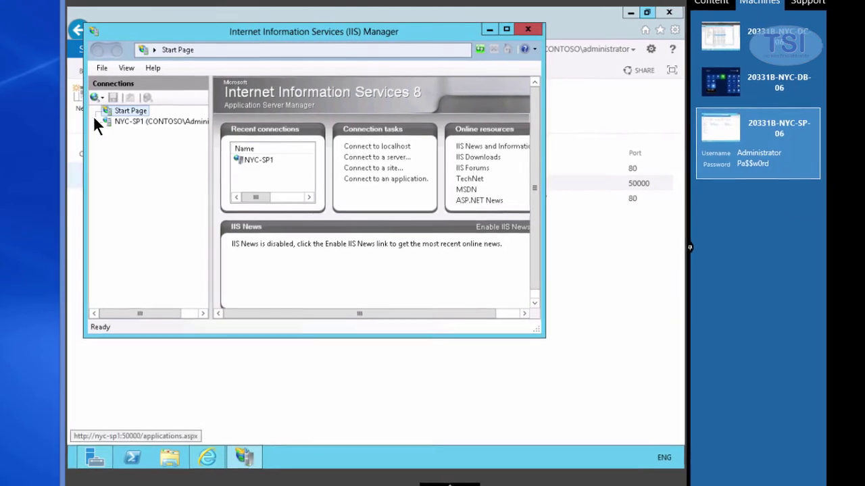
# Add an http binding on IP 172.16.1.41 to the SharePointFinance - 80 site.
pyautogui.click(96, 122)
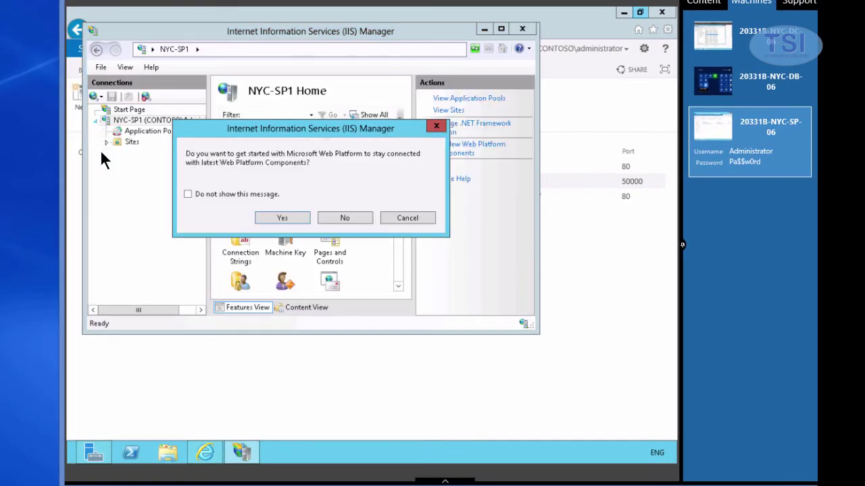
pyautogui.click(356, 221)
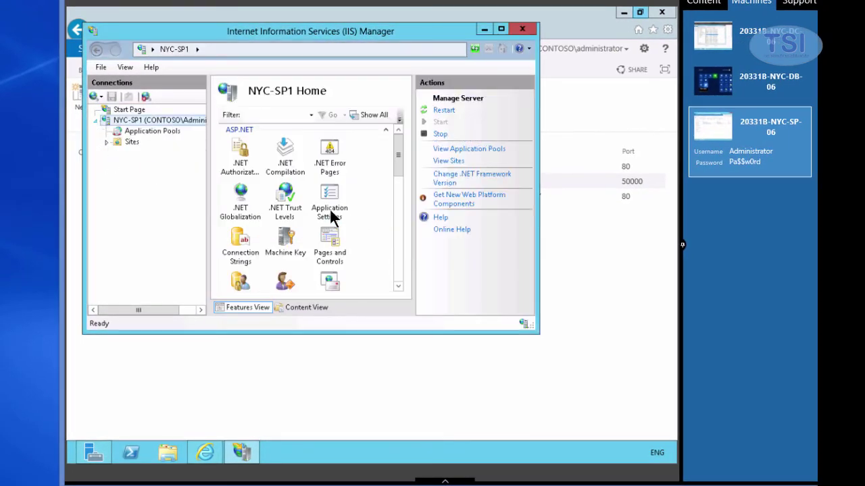
pyautogui.click(107, 142)
pyautogui.doubleClick(149, 163)
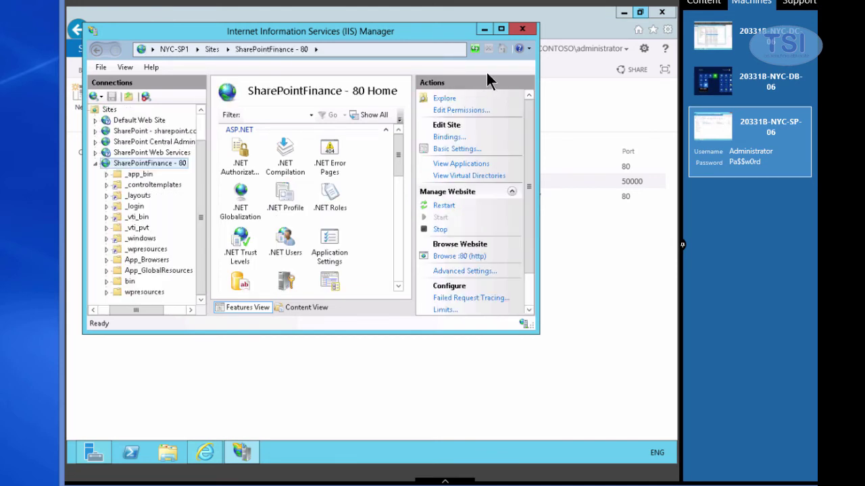
pyautogui.rightClick(124, 166)
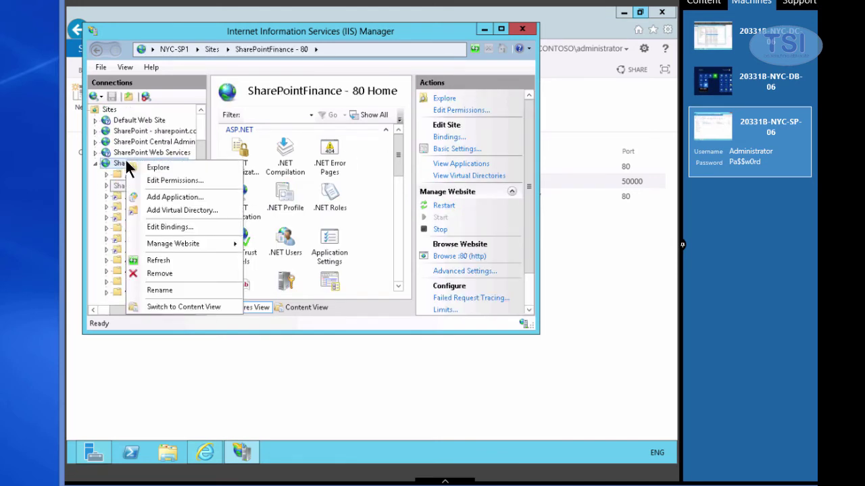
pyautogui.click(142, 227)
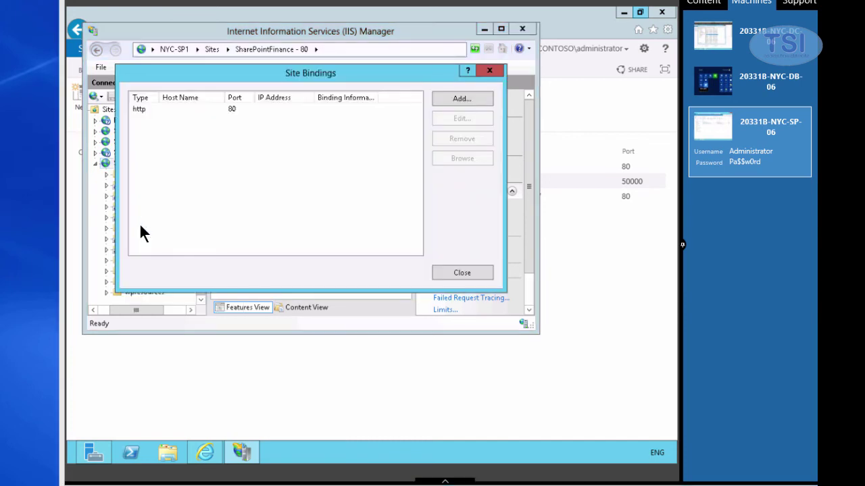
pyautogui.click(462, 99)
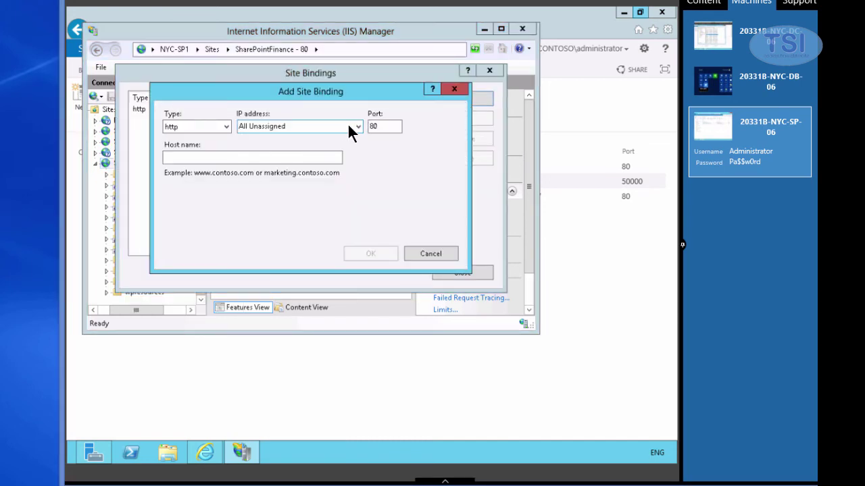
pyautogui.click(355, 126)
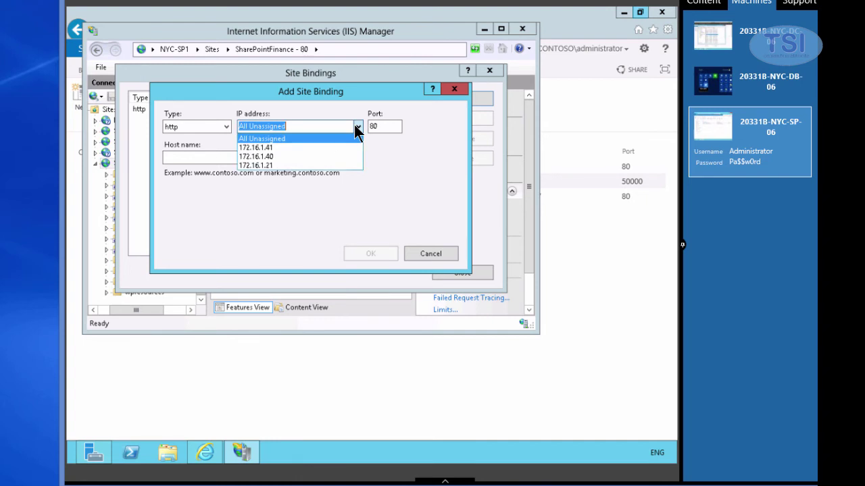
pyautogui.click(305, 147)
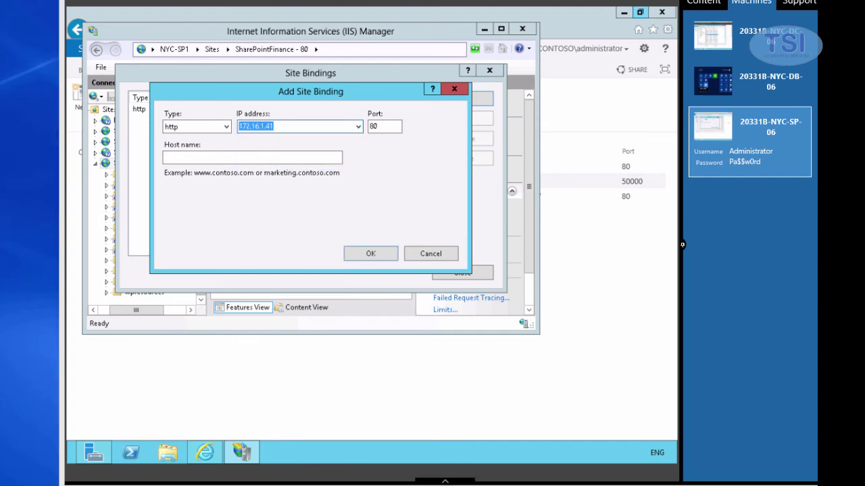
pyautogui.click(370, 253)
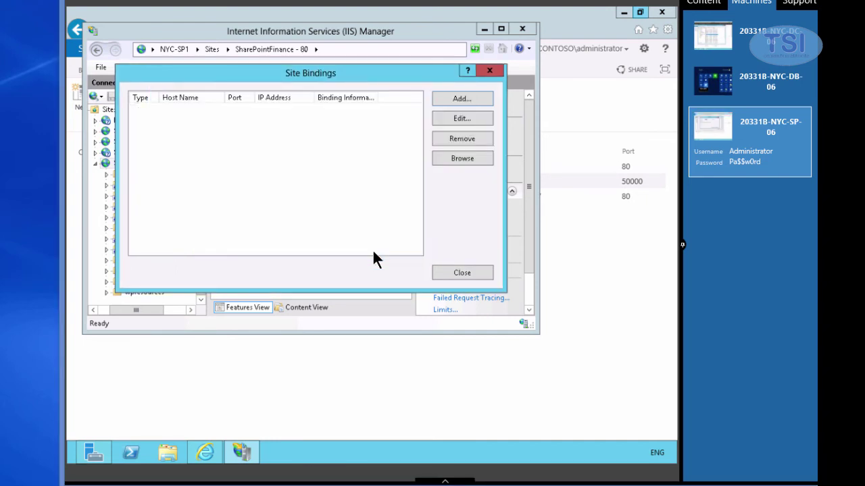
# Reopen the SharePointFinance - 80 bindings to verify the 172.16.1.41 entry.
pyautogui.rightClick(161, 193)
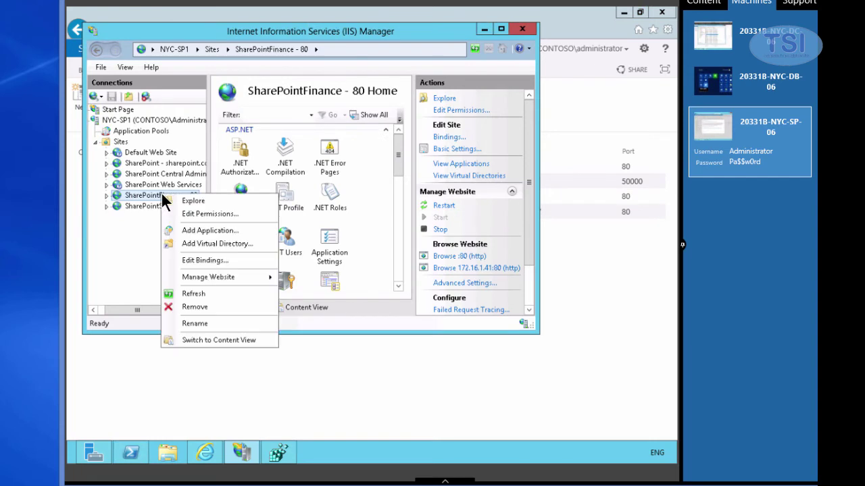
pyautogui.click(200, 260)
pyautogui.click(170, 121)
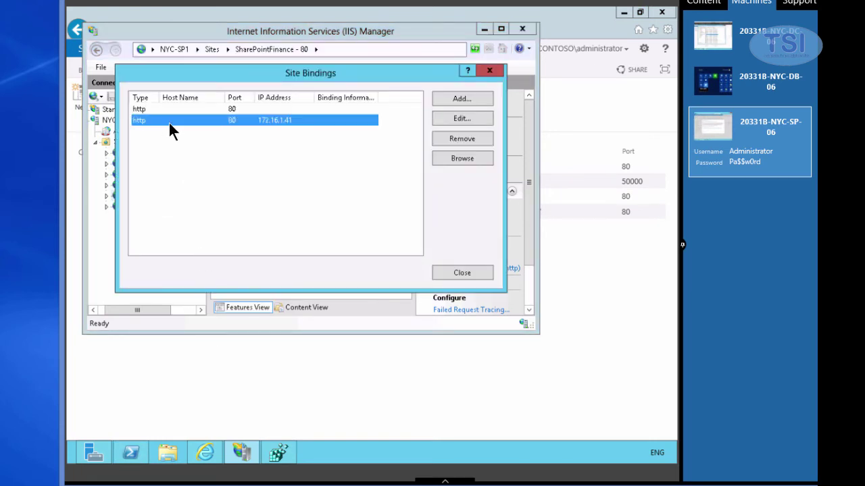
pyautogui.click(490, 70)
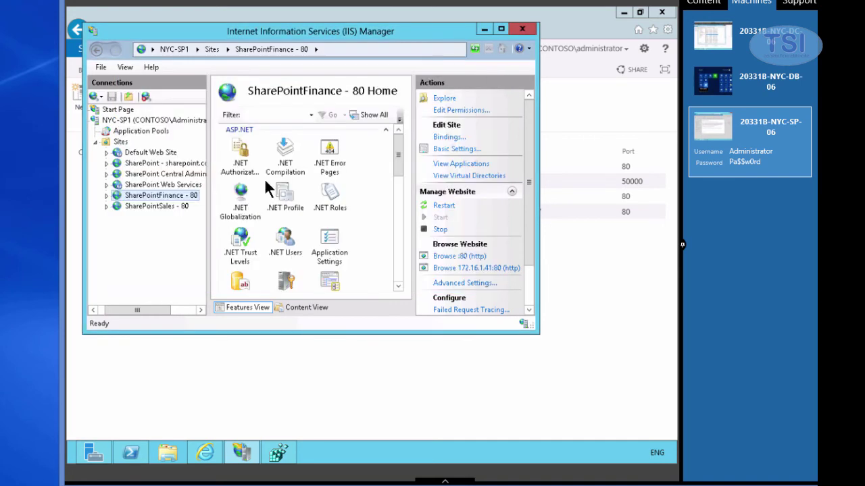
# Add an http binding on IP 172.16.1.40, port 80, to the SharePointSales - 80 site.
pyautogui.click(143, 208)
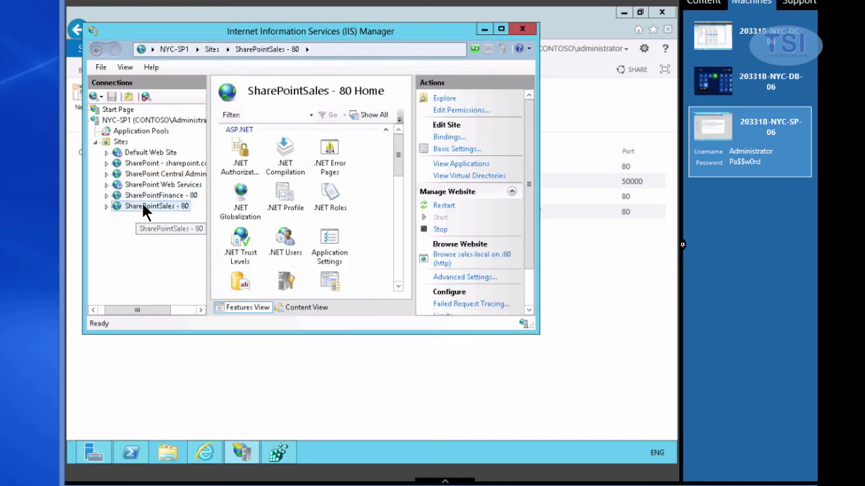
pyautogui.rightClick(143, 209)
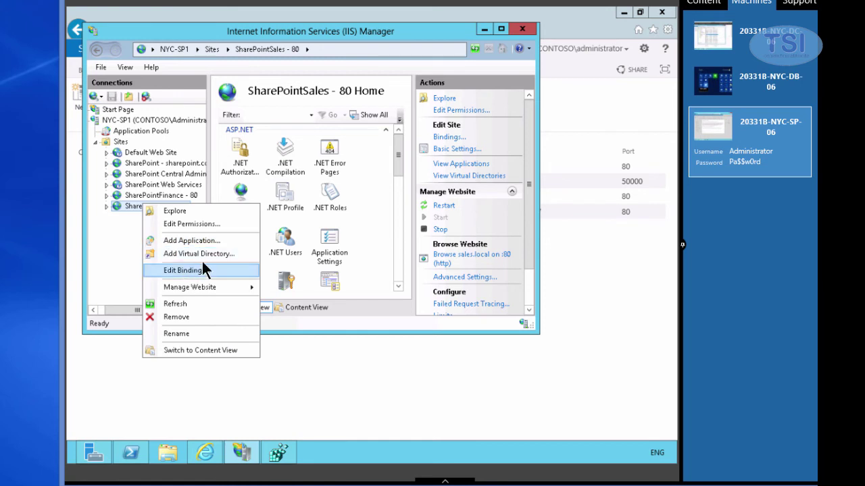
pyautogui.click(183, 270)
pyautogui.click(449, 99)
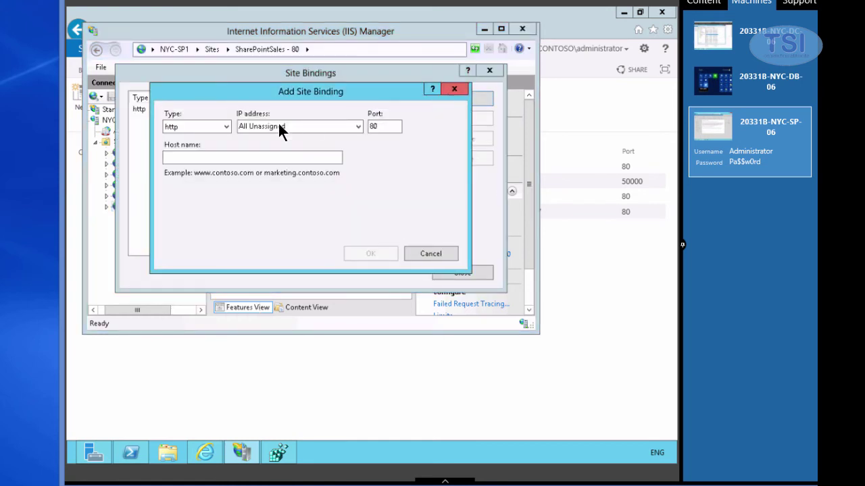
pyautogui.click(359, 126)
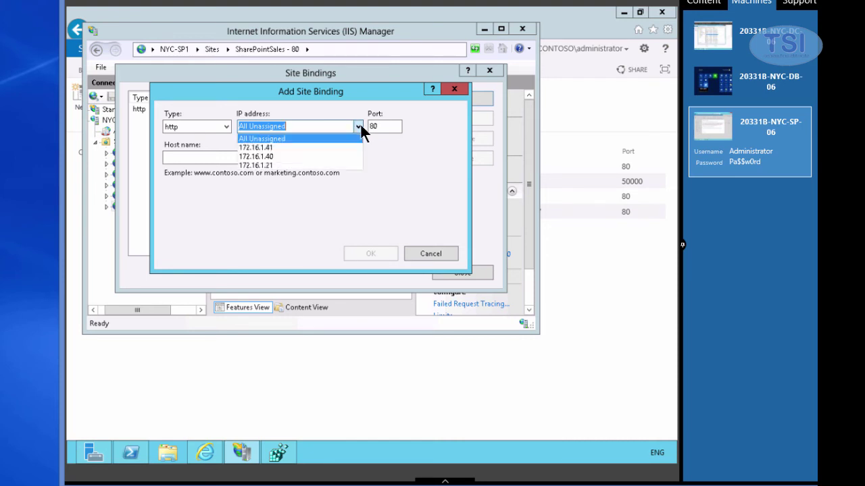
pyautogui.click(299, 156)
pyautogui.click(384, 251)
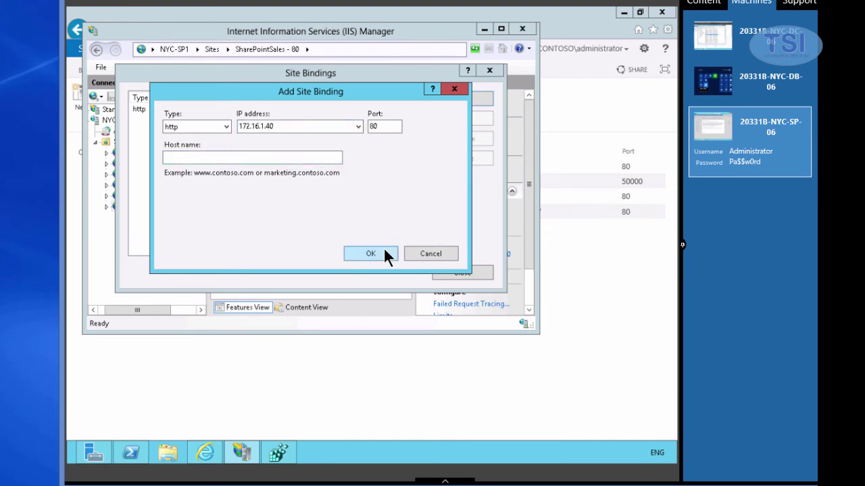
pyautogui.click(451, 272)
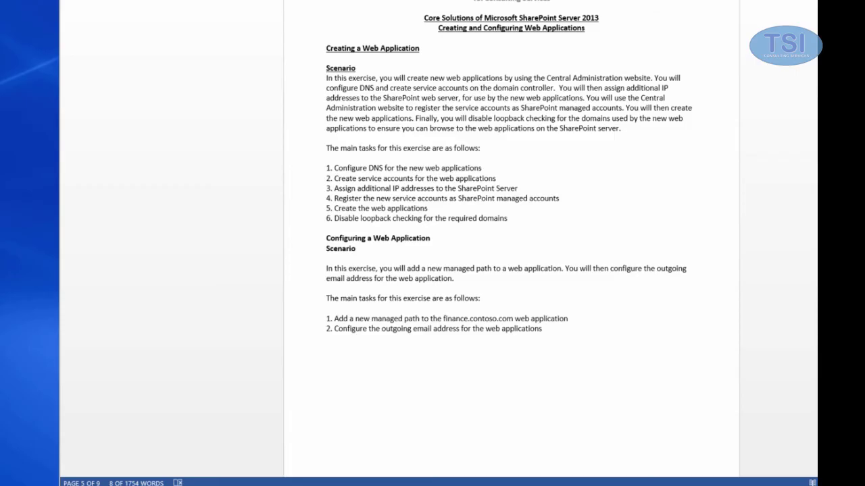
# Append sales.contoso.com, sales, finance.contoso.com and finance to BackConnectionHostNames, accepting the empty-line warning.
pyautogui.tripleClick(369, 221)
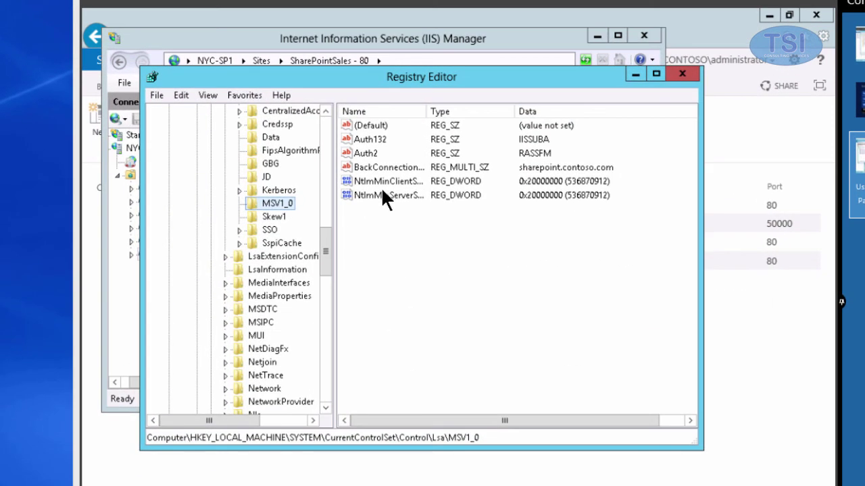
pyautogui.doubleClick(384, 165)
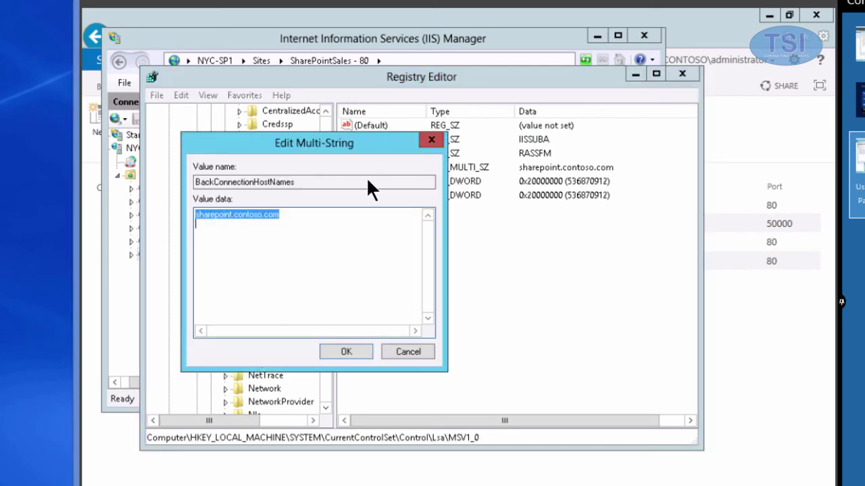
pyautogui.click(323, 208)
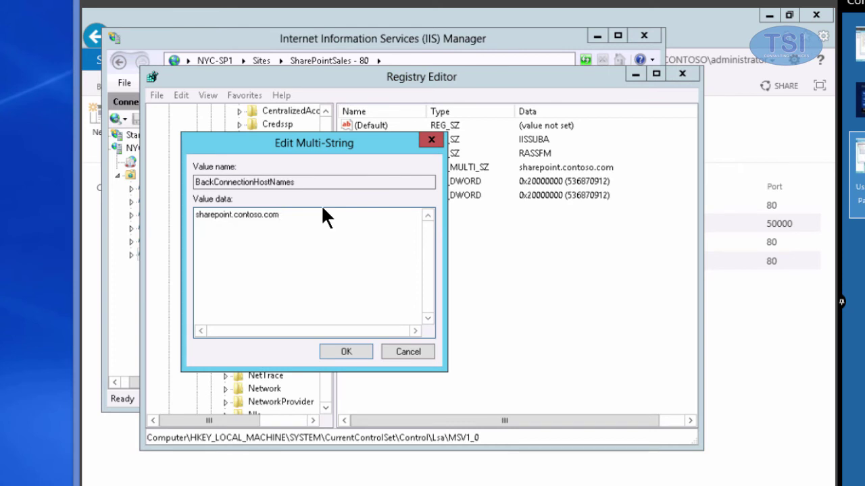
pyautogui.press('Return')
pyautogui.write('sales.contoso.com')
pyautogui.press('Return')
pyautogui.write('sales finance.contoso.com finance')
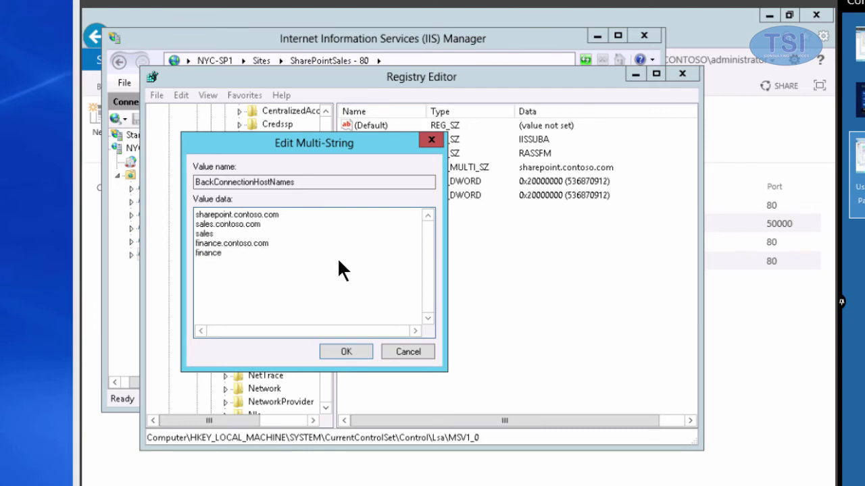
pyautogui.click(212, 232)
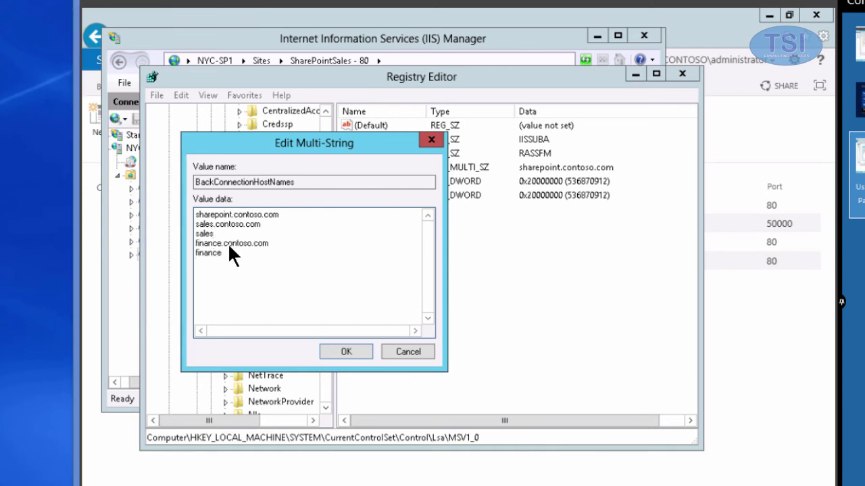
pyautogui.click(346, 352)
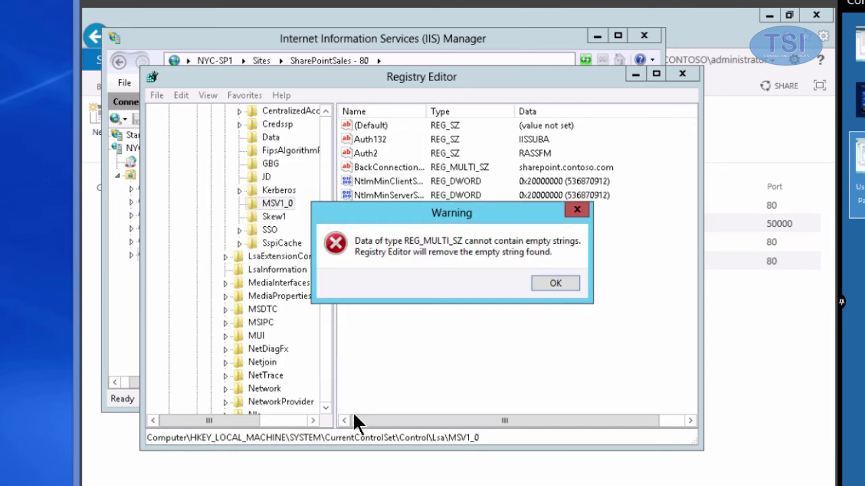
pyautogui.click(553, 283)
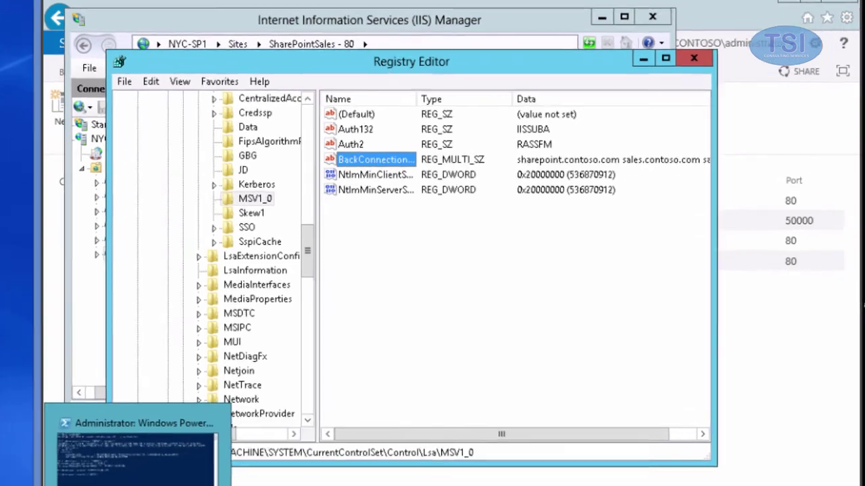
pyautogui.click(128, 459)
# Run iisreset /noforce in the PowerShell console to restart IIS.
pyautogui.click(243, 351)
pyautogui.click(227, 255)
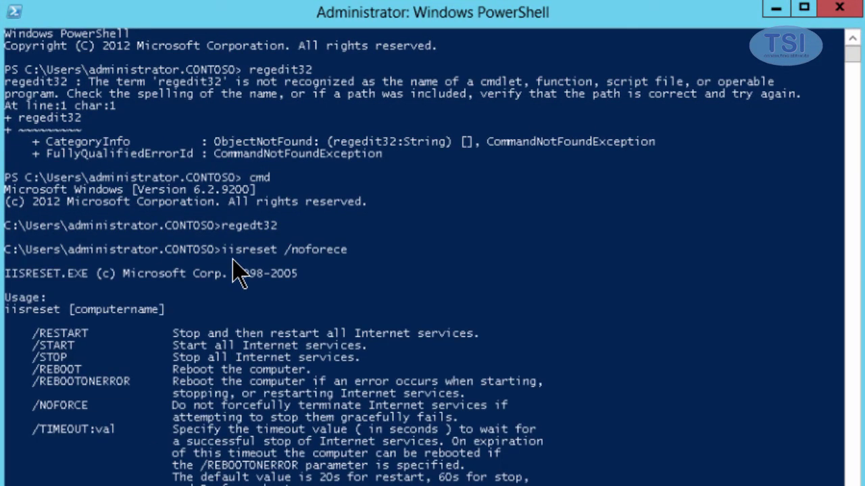
pyautogui.press('Return')
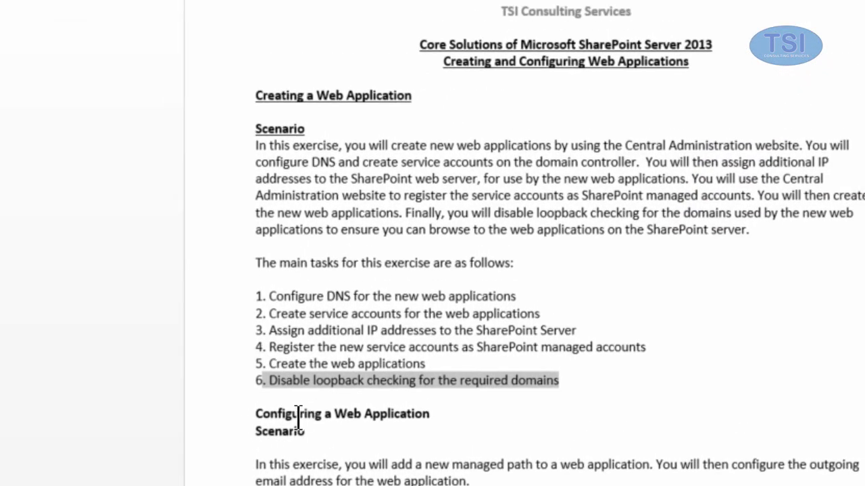
pyautogui.rightClick(189, 483)
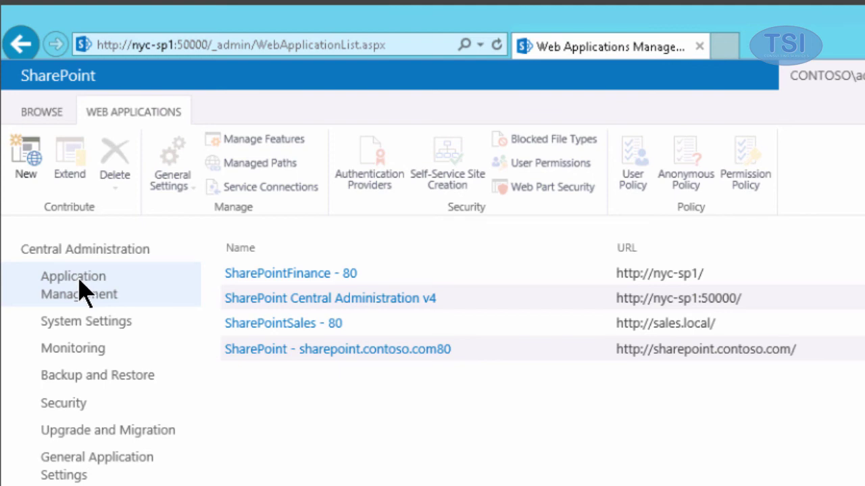
# Select SharePointFinance - 80 under Manage web applications and open its Managed Paths.
pyautogui.click(181, 193)
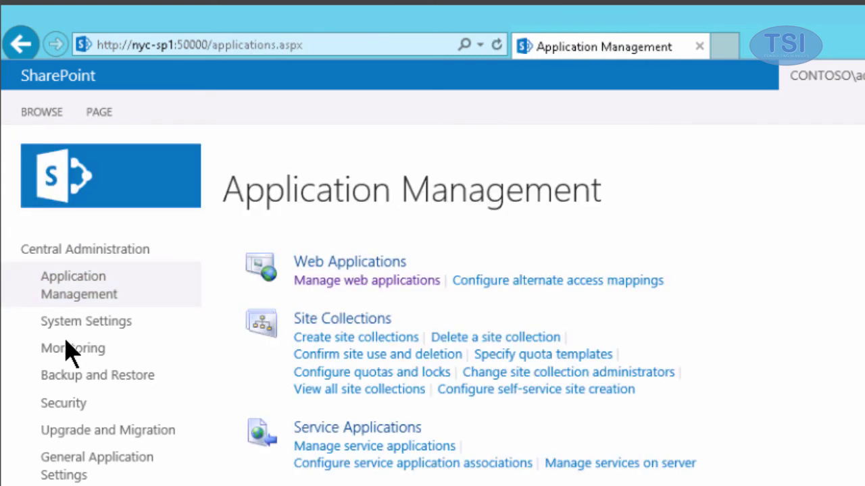
pyautogui.click(334, 278)
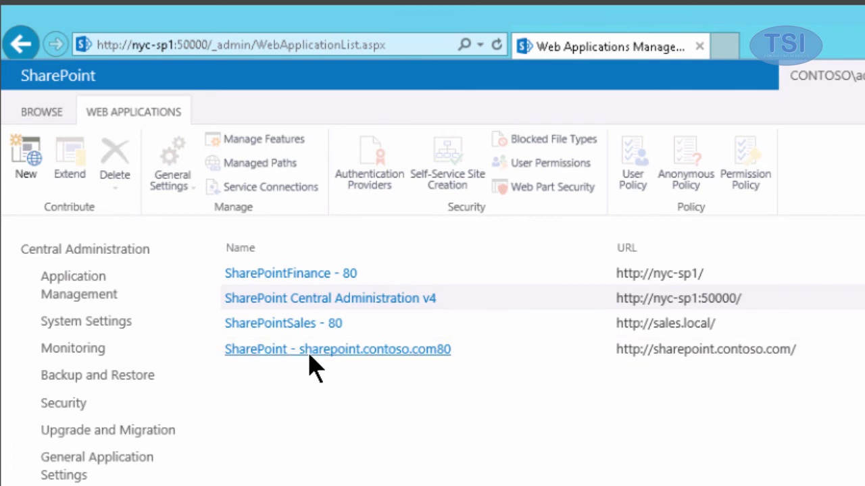
pyautogui.click(321, 274)
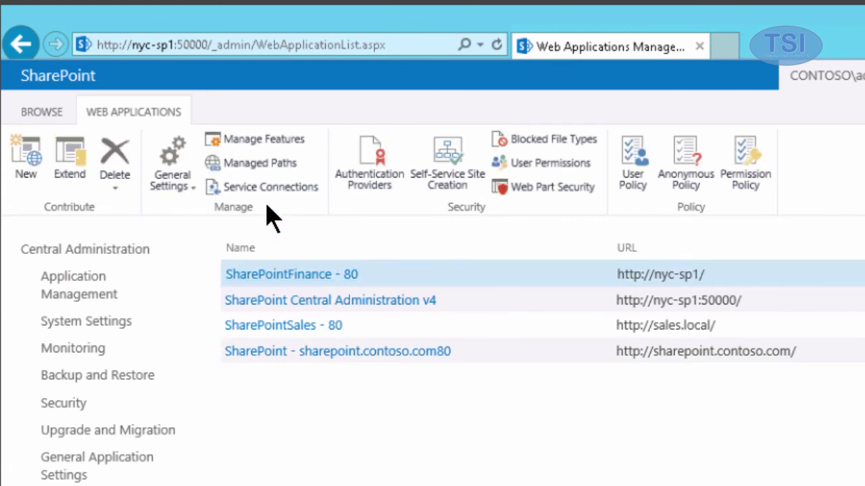
pyautogui.click(257, 169)
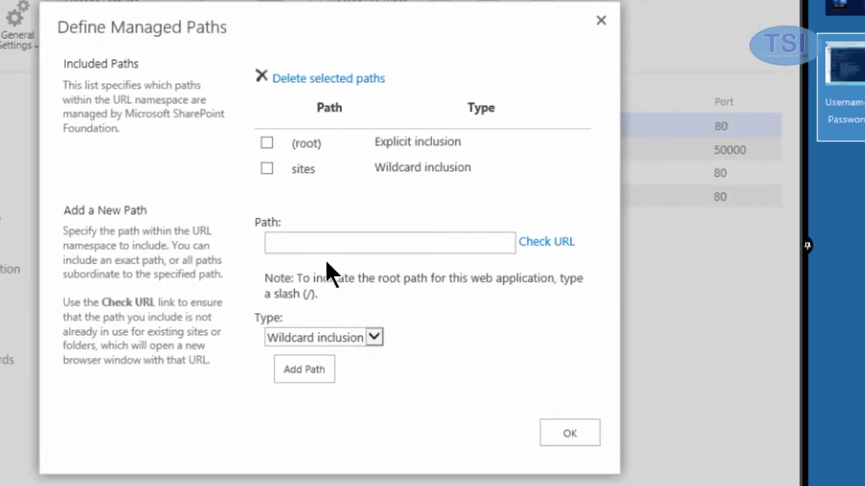
# Add 'country' as a wildcard inclusion path and save the managed paths.
pyautogui.click(363, 248)
pyautogui.write('country')
pyautogui.click(298, 375)
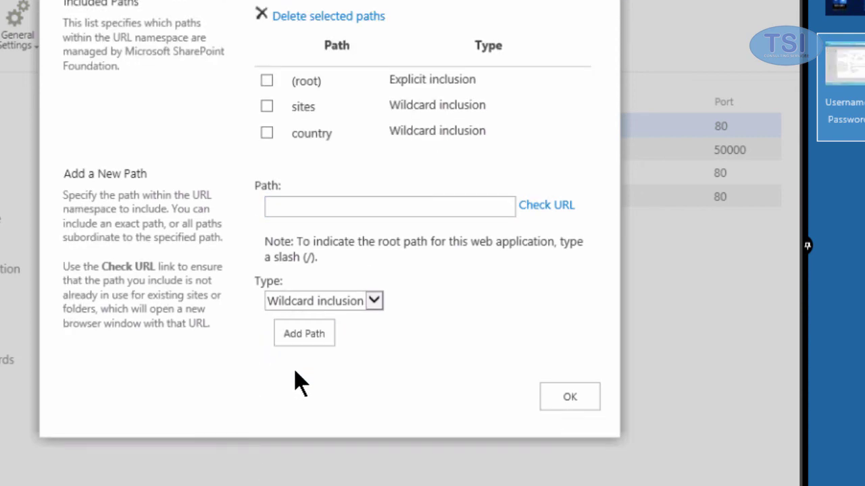
pyautogui.click(590, 398)
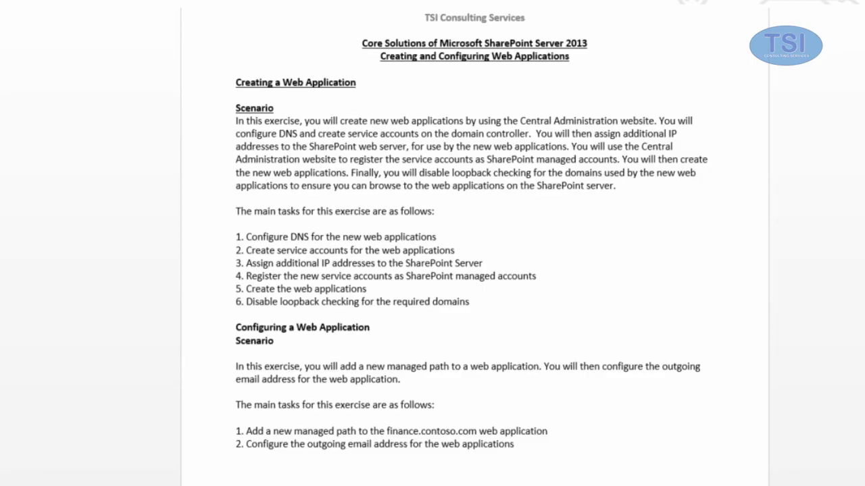
# Set SharePointFinance - 80's outgoing e-mail From address to the finance mailbox address and save.
pyautogui.moveTo(263, 446); pyautogui.dragTo(563, 446)
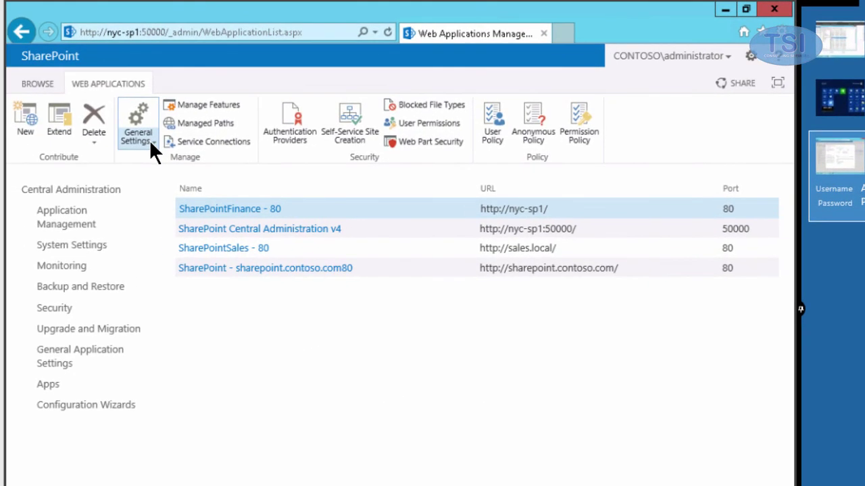
pyautogui.click(149, 139)
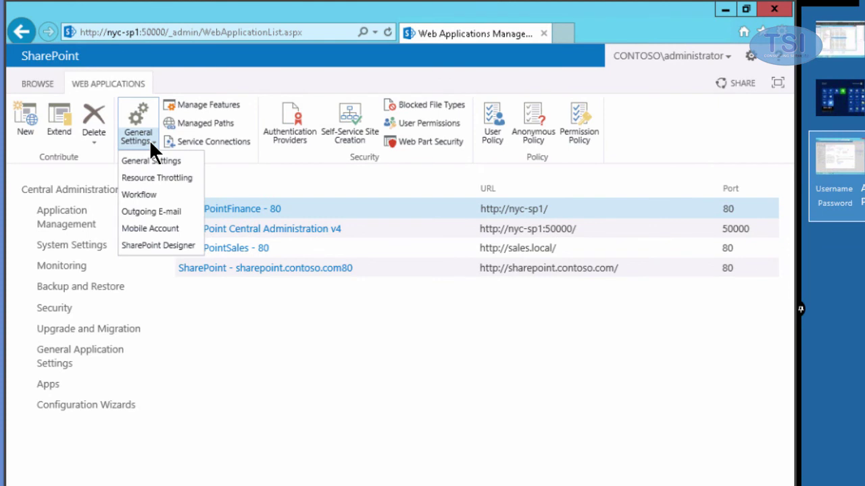
pyautogui.click(134, 212)
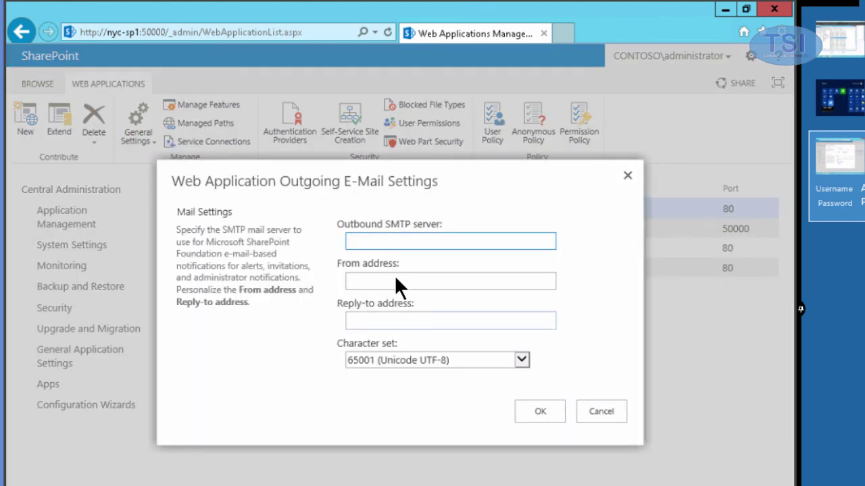
pyautogui.press('Tab')
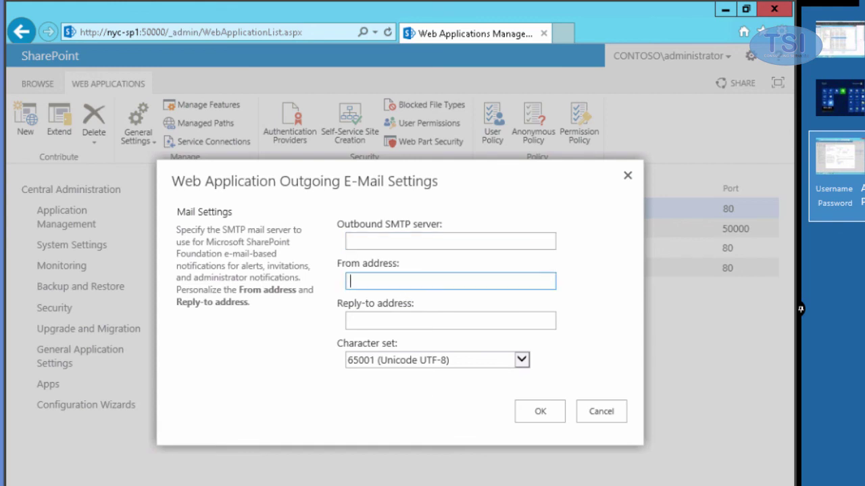
pyautogui.write('finance@mail.contoso.com')
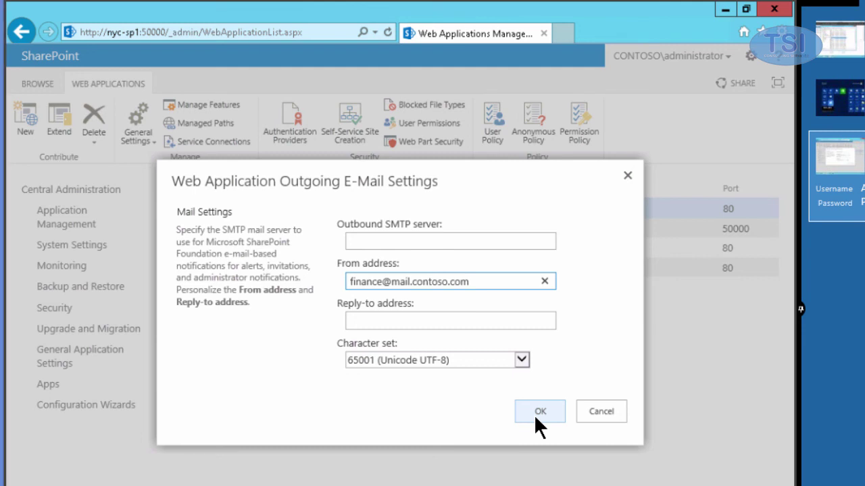
pyautogui.click(536, 416)
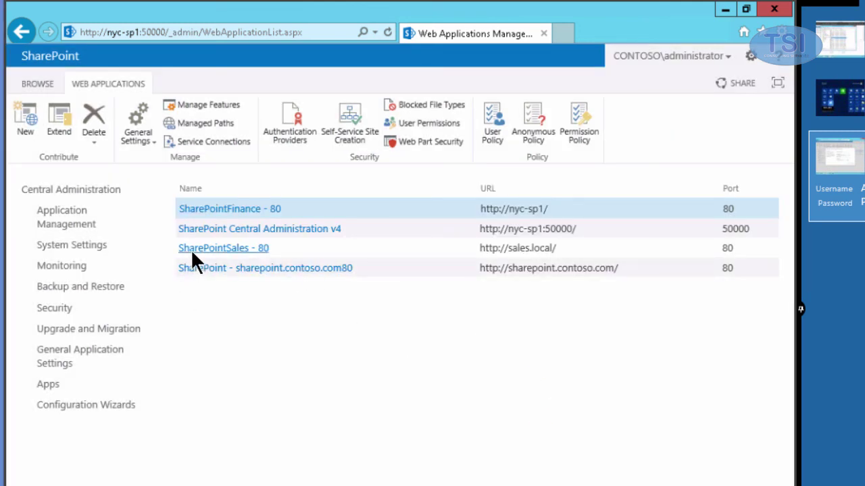
# Set SharePointSales - 80's outgoing e-mail From address to the sales mailbox address and save.
pyautogui.click(240, 248)
pyautogui.click(131, 134)
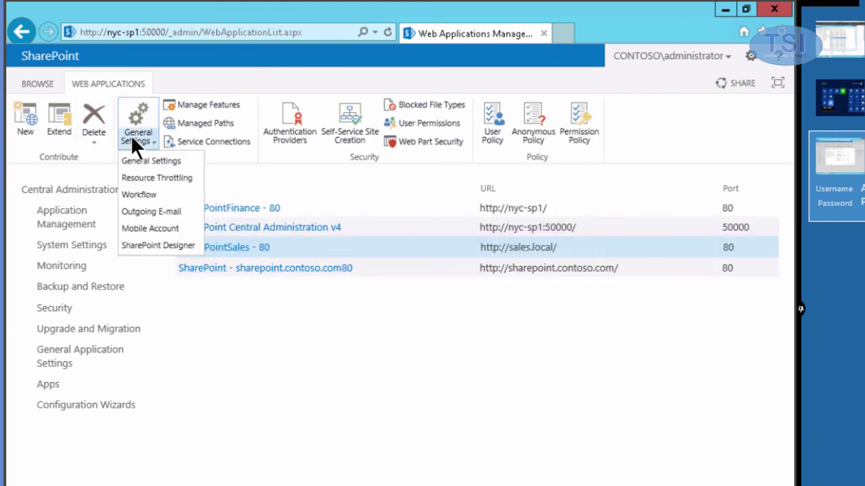
pyautogui.click(137, 212)
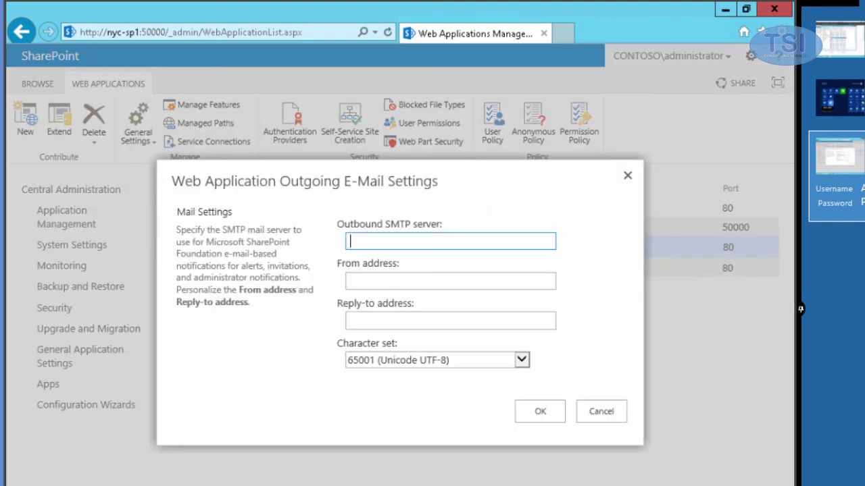
pyautogui.click(415, 284)
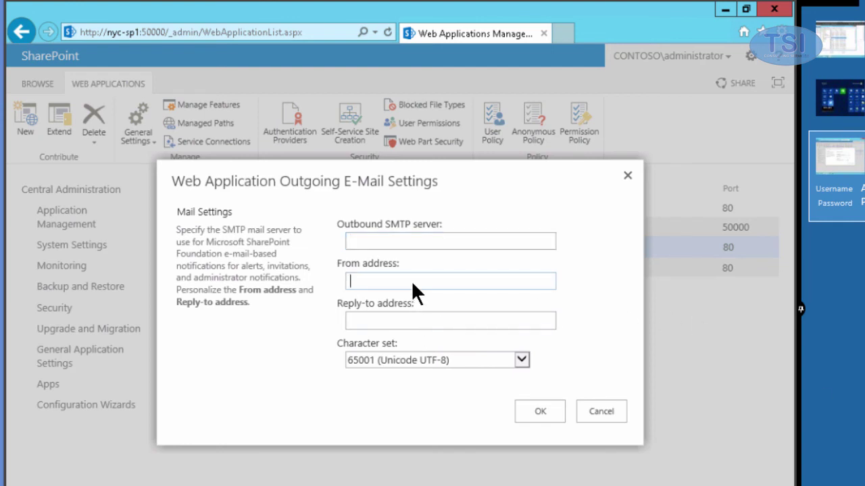
pyautogui.write('sales@contoso.com')
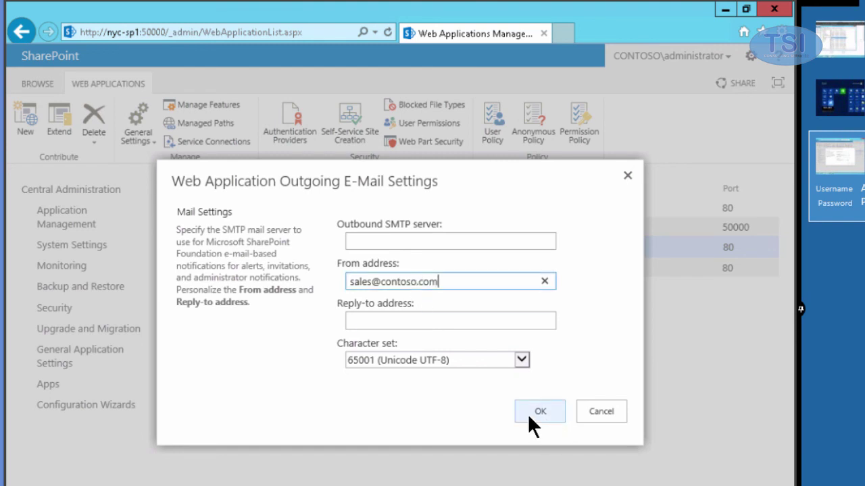
pyautogui.click(538, 411)
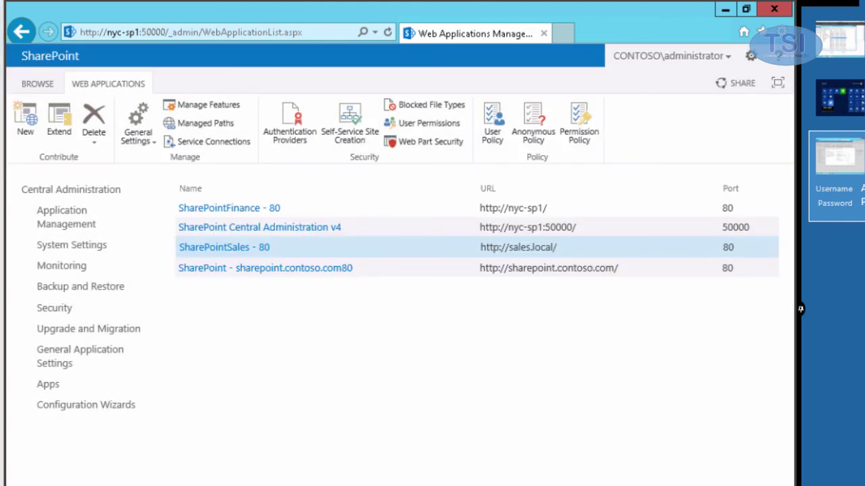